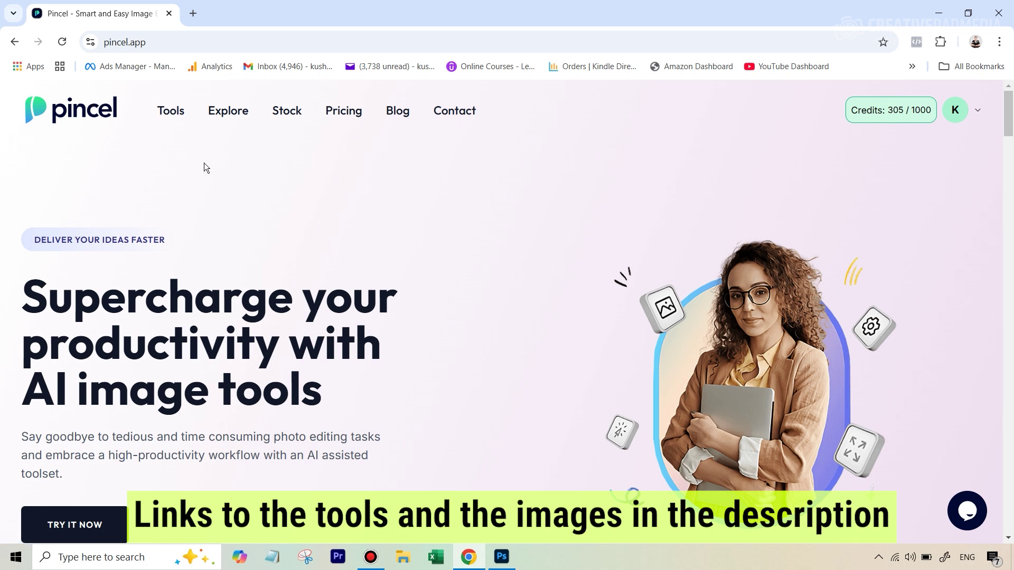
# - Open the AI Portrait card from Pincel's Tools grid
pyautogui.click(177, 117)
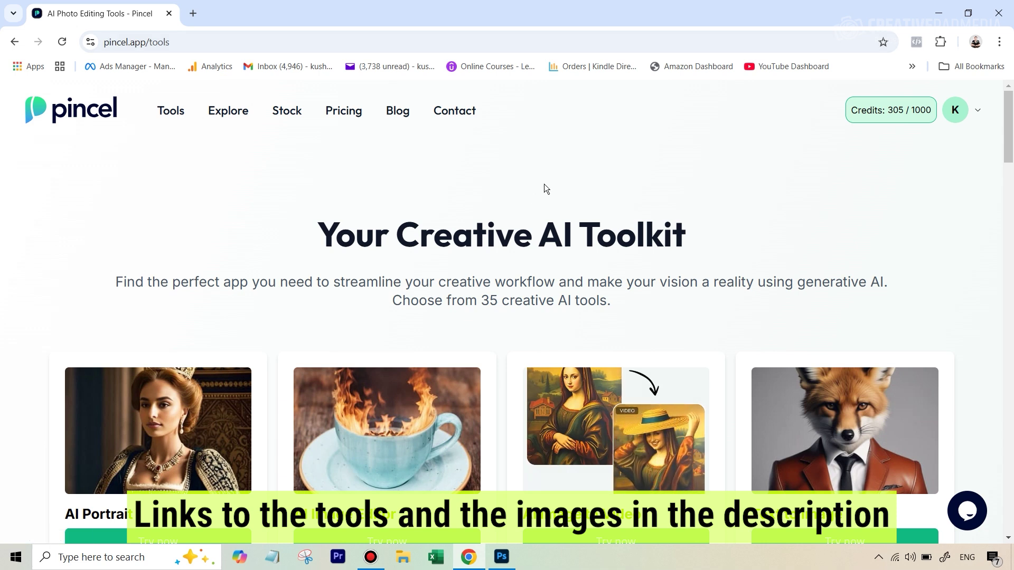
pyautogui.scroll(-2, 544, 185)
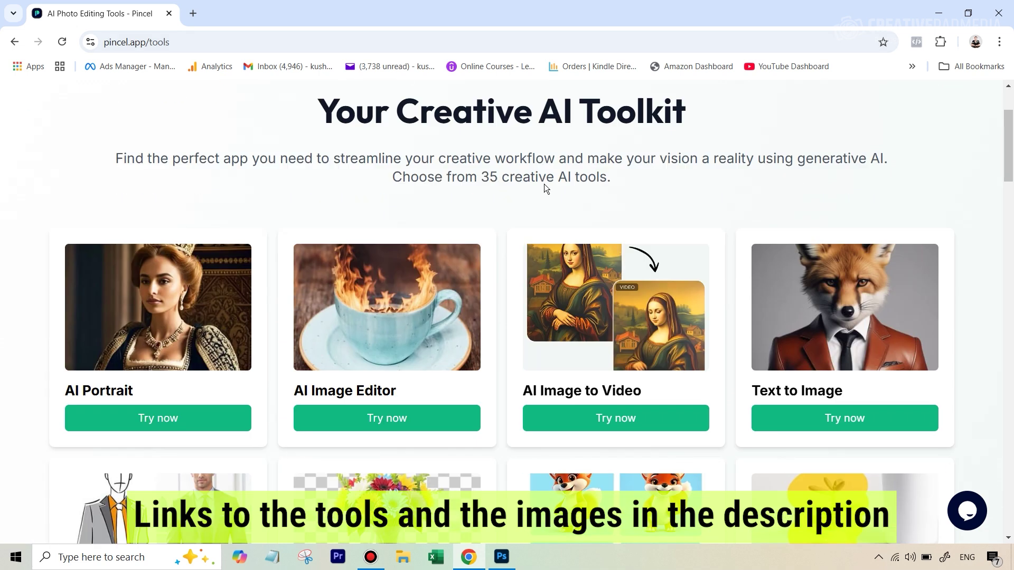
pyautogui.scroll(2, 544, 185)
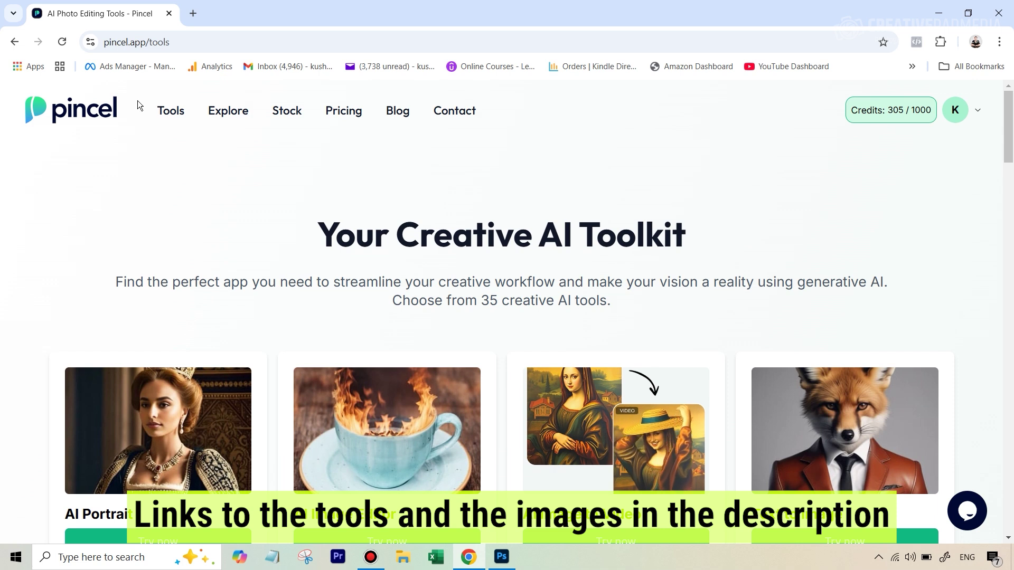
pyautogui.scroll(-4, 521, 258)
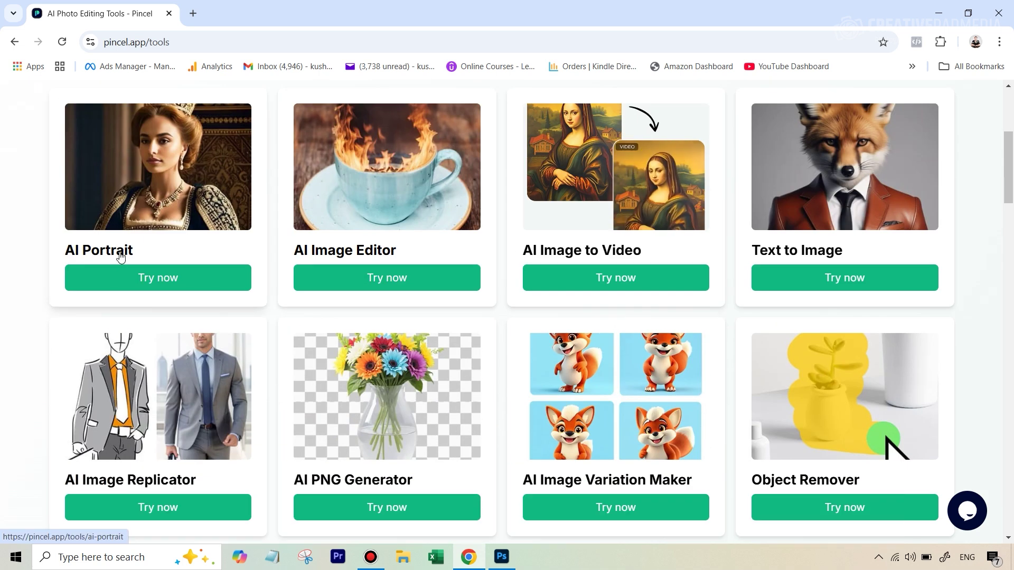
pyautogui.click(120, 257)
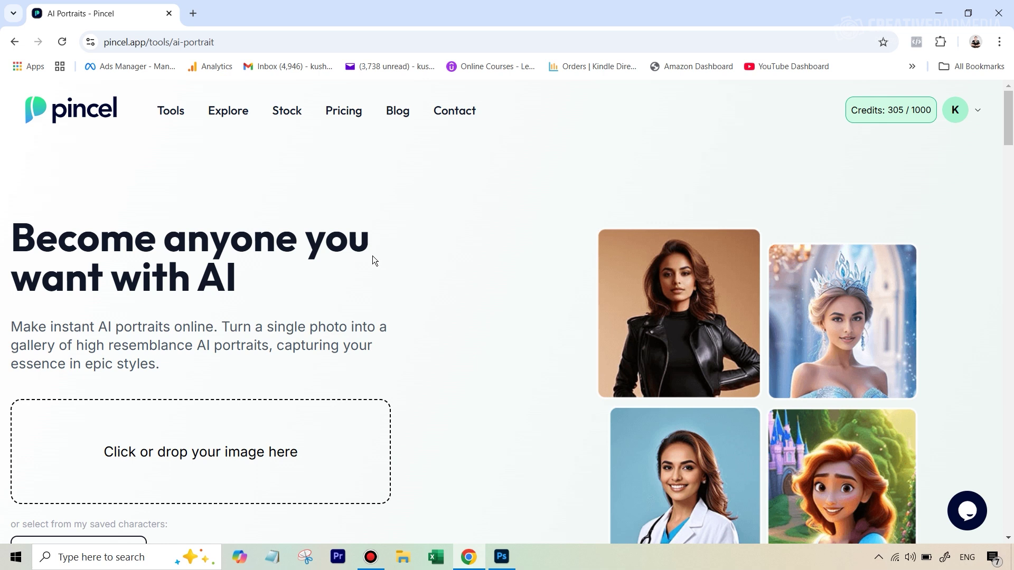
# - Scroll down past the uploaded woman's photo to the Woman and Photographic options
pyautogui.scroll(-2, 400, 285)
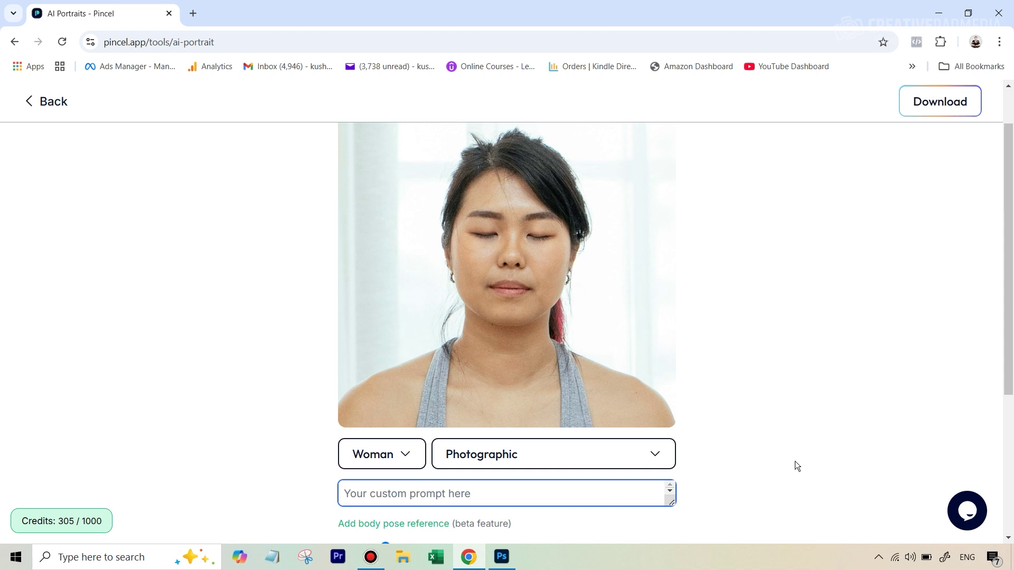
# - Switch the portrait style from Photographic to No style
pyautogui.scroll(-3, 857, 455)
pyautogui.scroll(1, 583, 389)
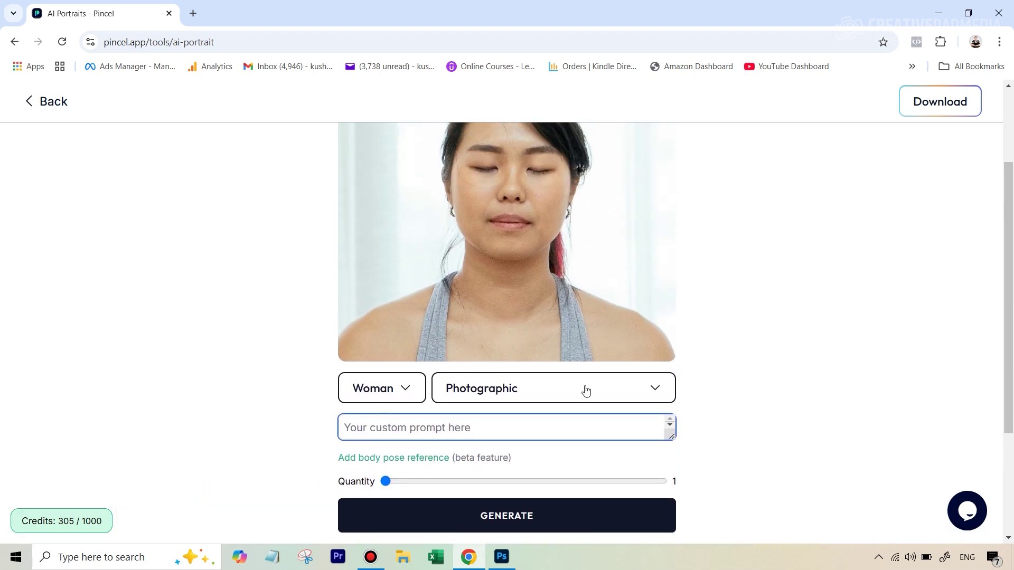
pyautogui.click(506, 390)
pyautogui.click(533, 189)
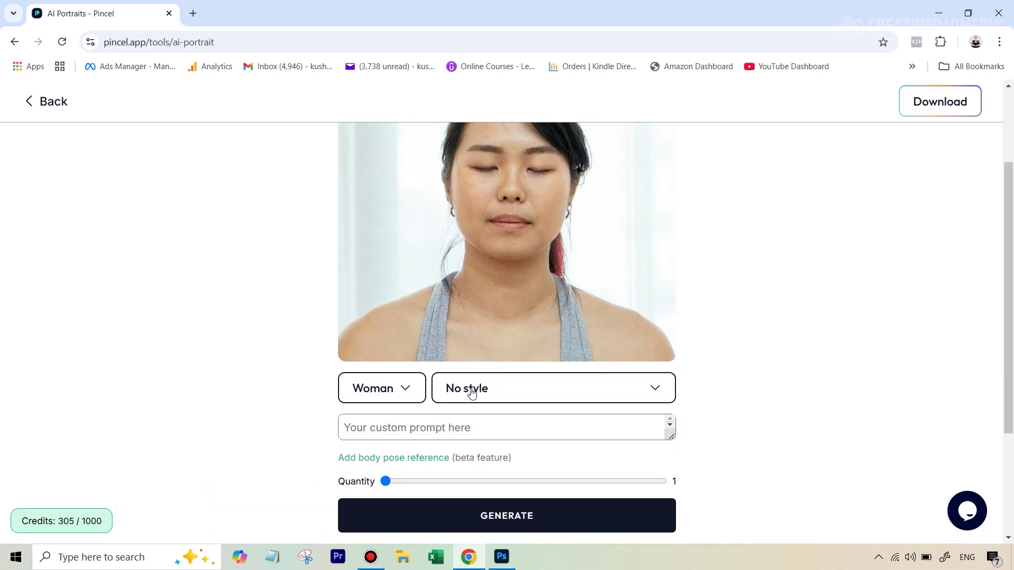
# - Browse through the style thumbnails to review the available looks
pyautogui.scroll(-3, 734, 431)
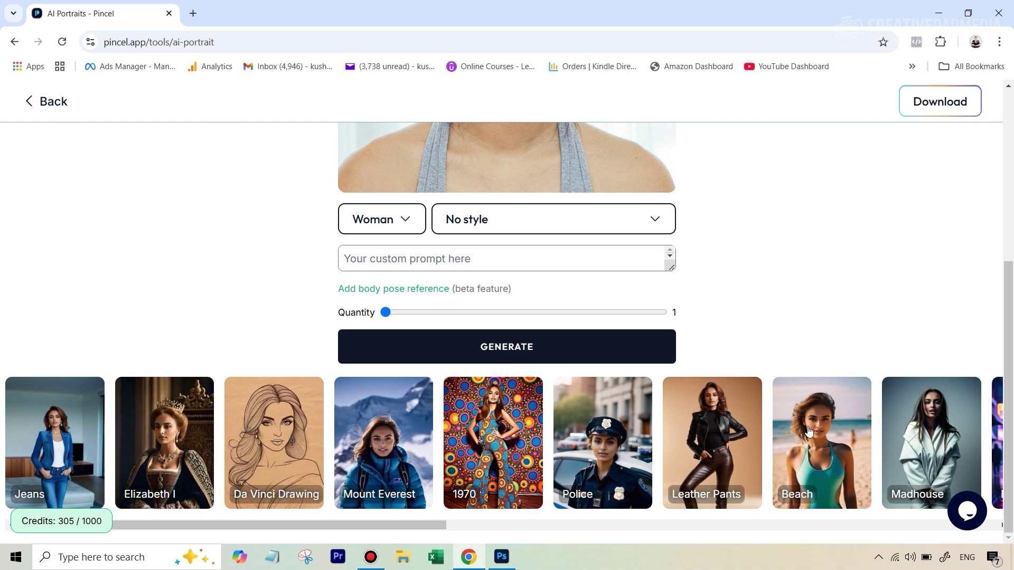
pyautogui.moveTo(430, 528); pyautogui.dragTo(705, 525)
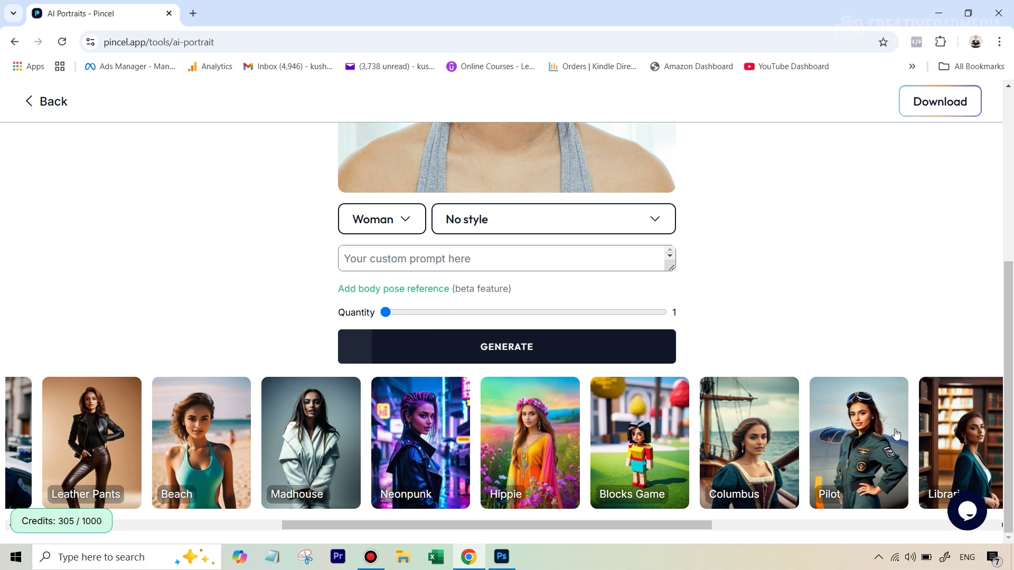
pyautogui.moveTo(645, 529); pyautogui.dragTo(757, 242)
pyautogui.scroll(5, 758, 241)
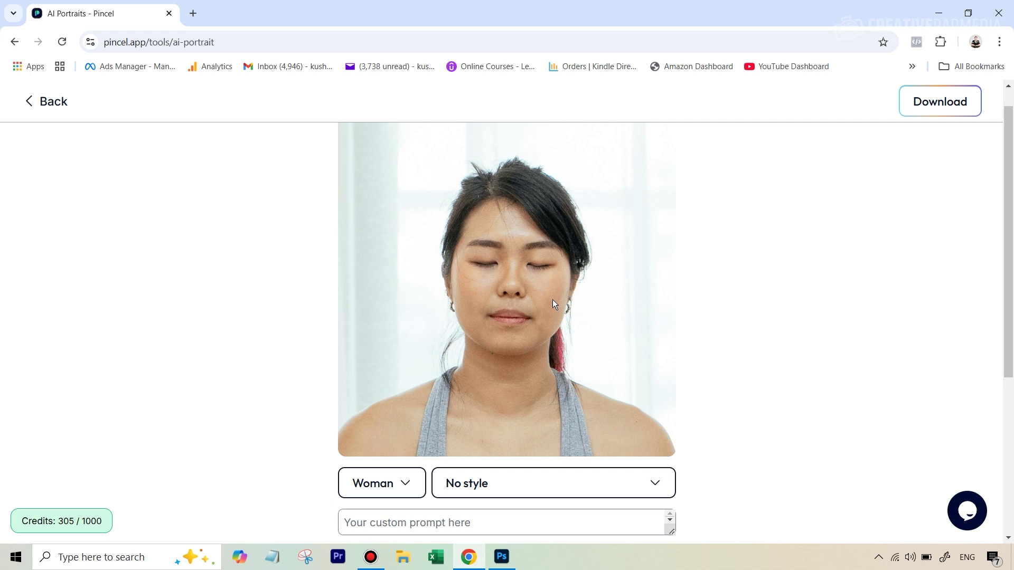
pyautogui.scroll(-1, 701, 409)
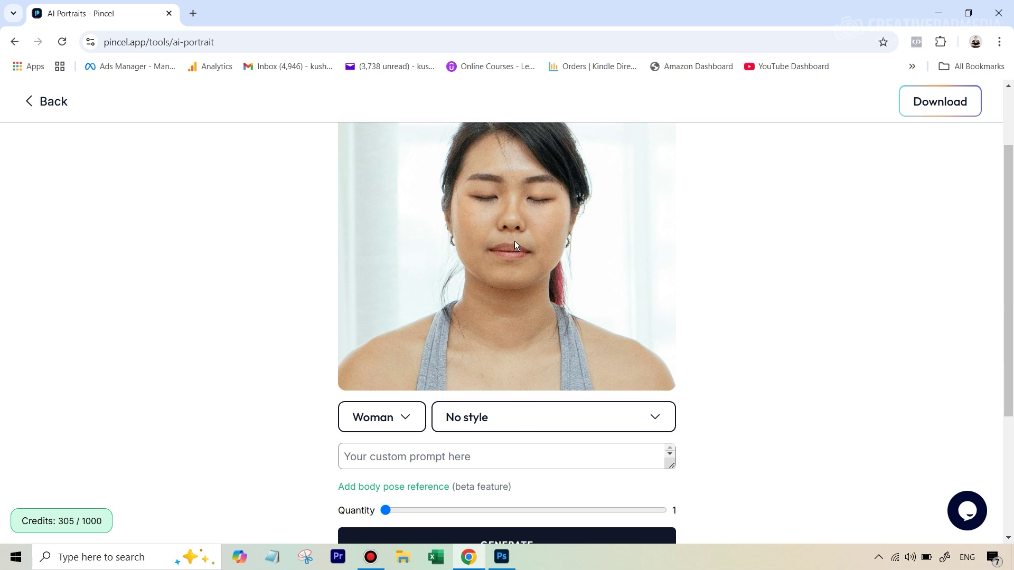
pyautogui.scroll(1, 530, 223)
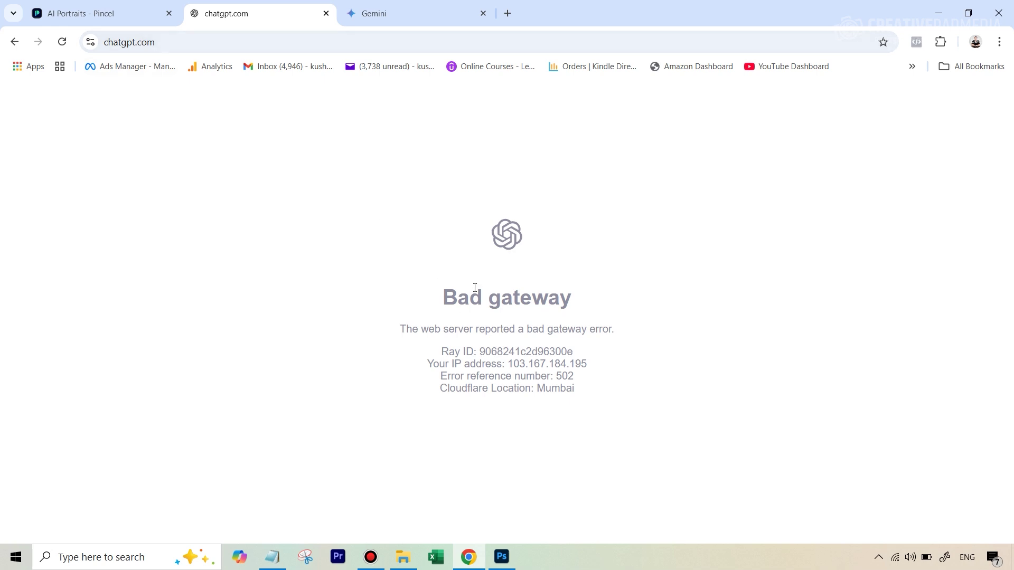
# - Check the ChatGPT meditation prompt, then bring up its pasted copy in Notepad
pyautogui.click(392, 10)
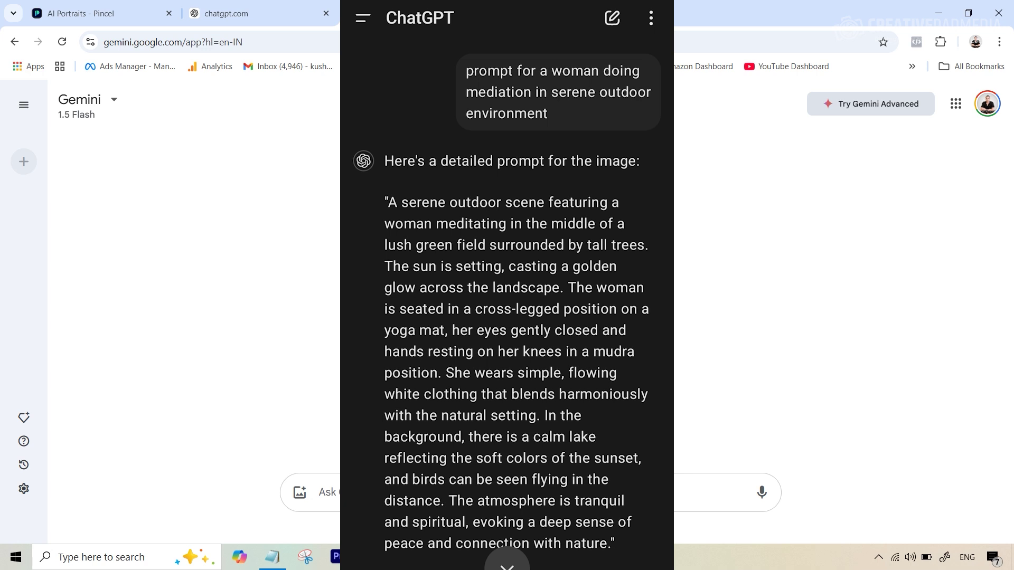
pyautogui.click(272, 557)
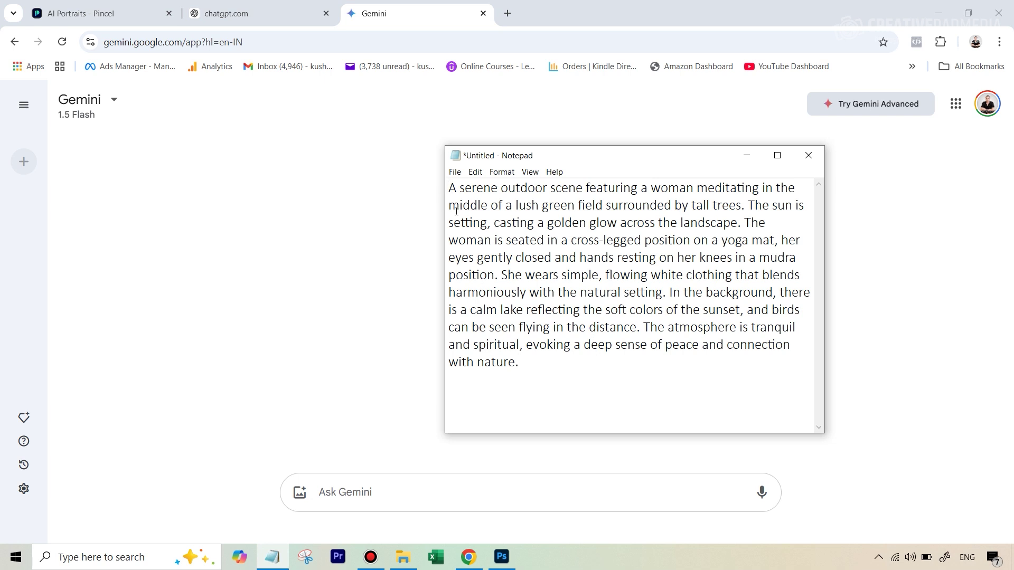
# - Copy the full meditation prompt from Notepad and go back to the Pincel tab
pyautogui.moveTo(449, 191); pyautogui.dragTo(545, 356)
pyautogui.hotkey('ctrl', 'c')
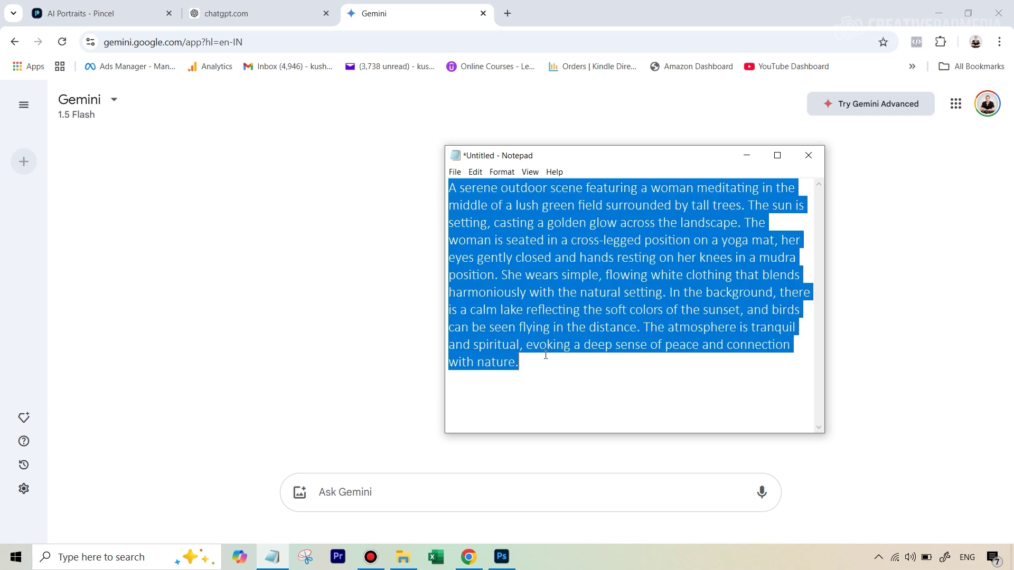
pyautogui.rightClick(558, 343)
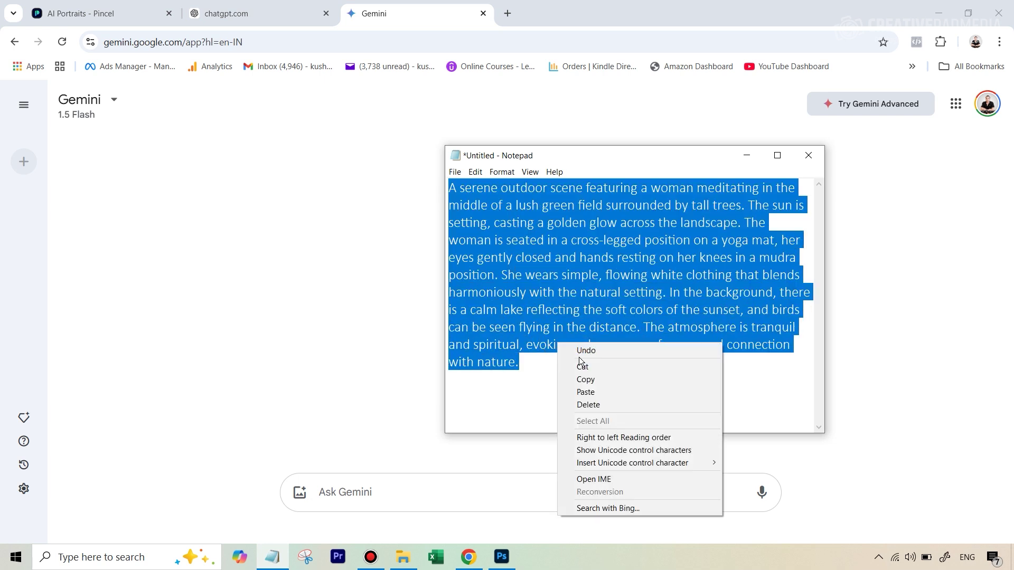
pyautogui.click(133, 4)
# - Paste the copied meditation prompt into Pincel's custom prompt field
pyautogui.scroll(-1, 491, 480)
pyautogui.click(451, 462)
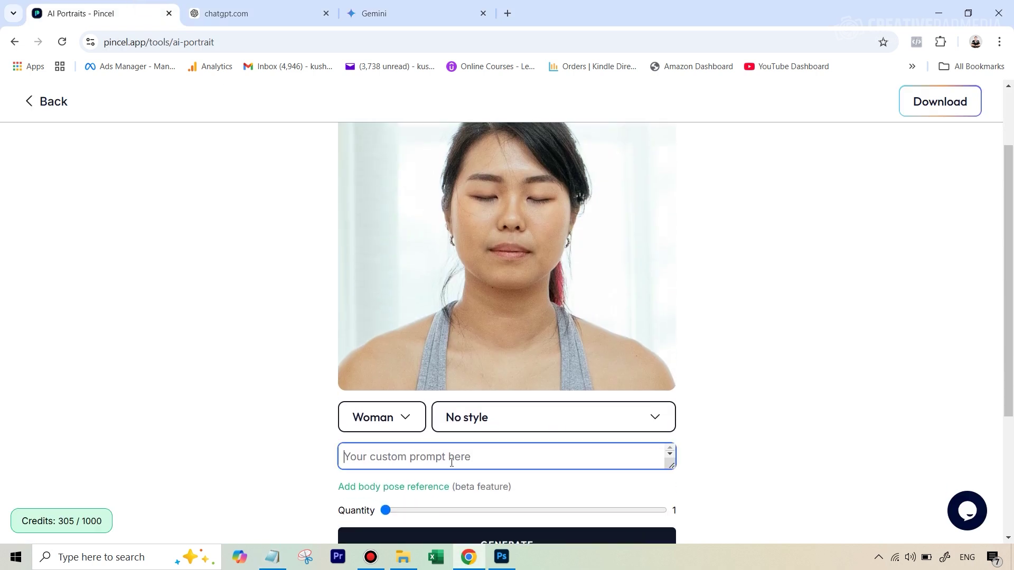
pyautogui.hotkey('ctrl', 'v')
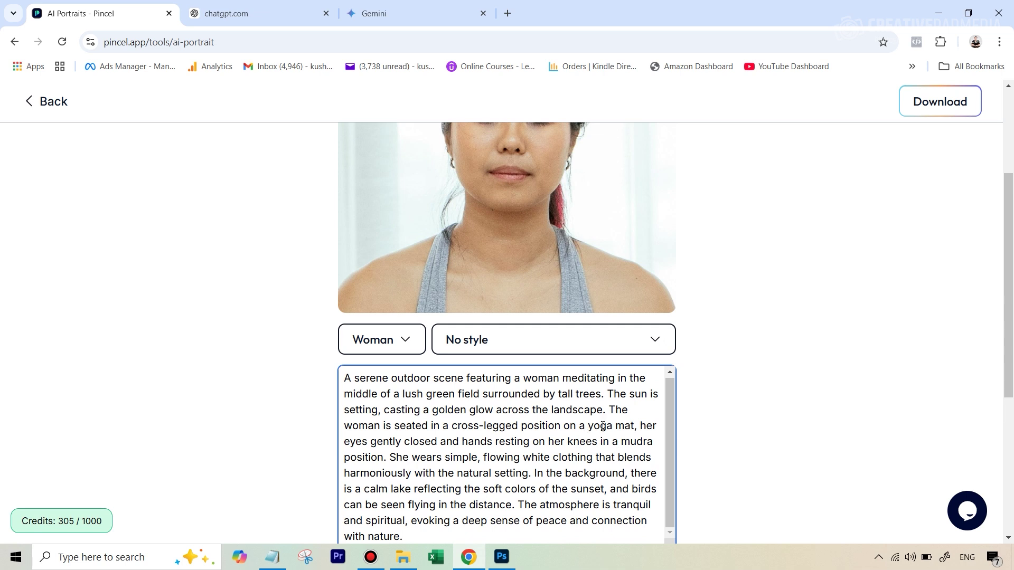
# - Replace the hands-on-knees mudra phrase with 'her hands are in the prayer position'
pyautogui.scroll(-1, 607, 465)
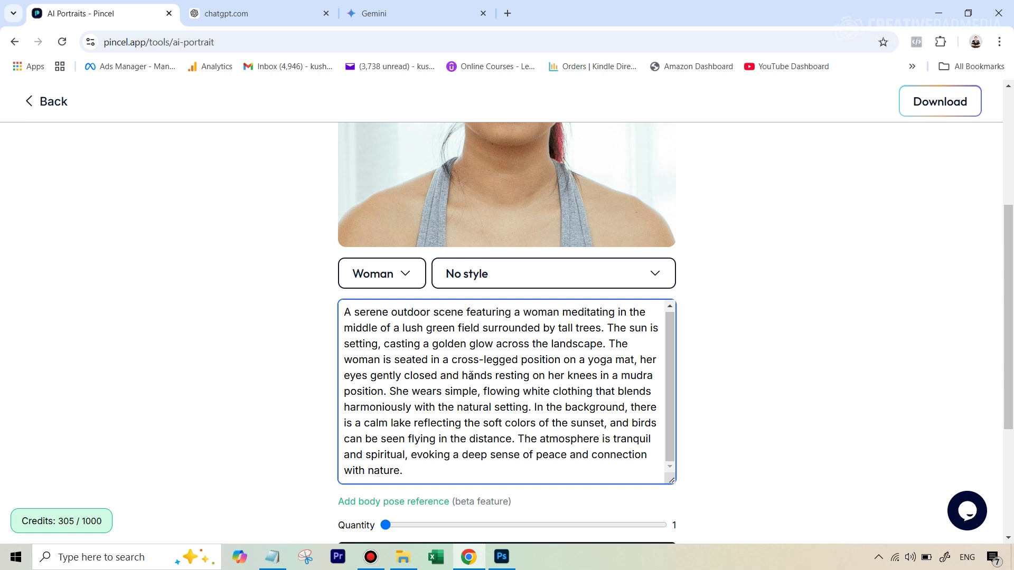
pyautogui.moveTo(462, 377); pyautogui.dragTo(384, 391)
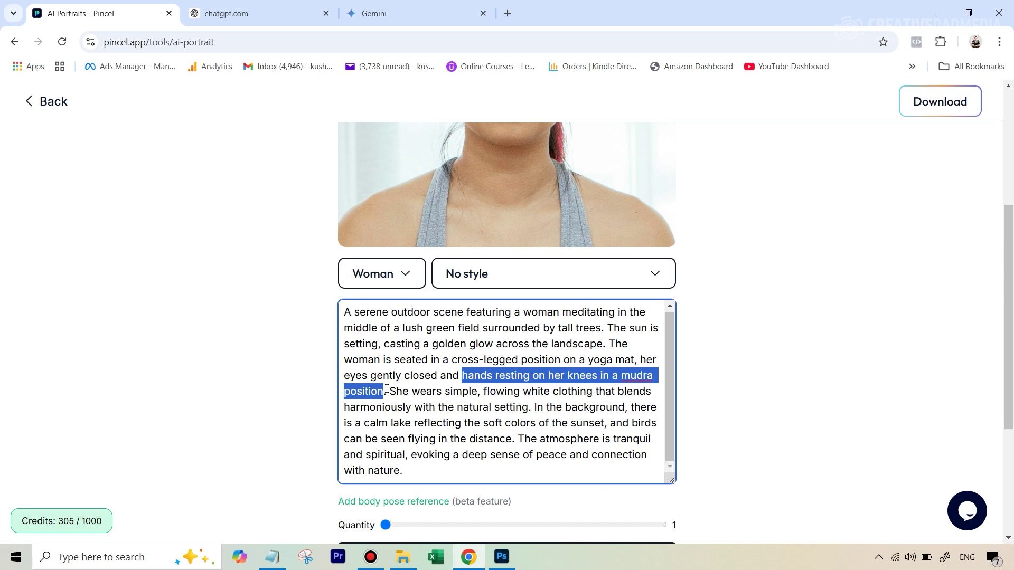
pyautogui.write('her hands ')
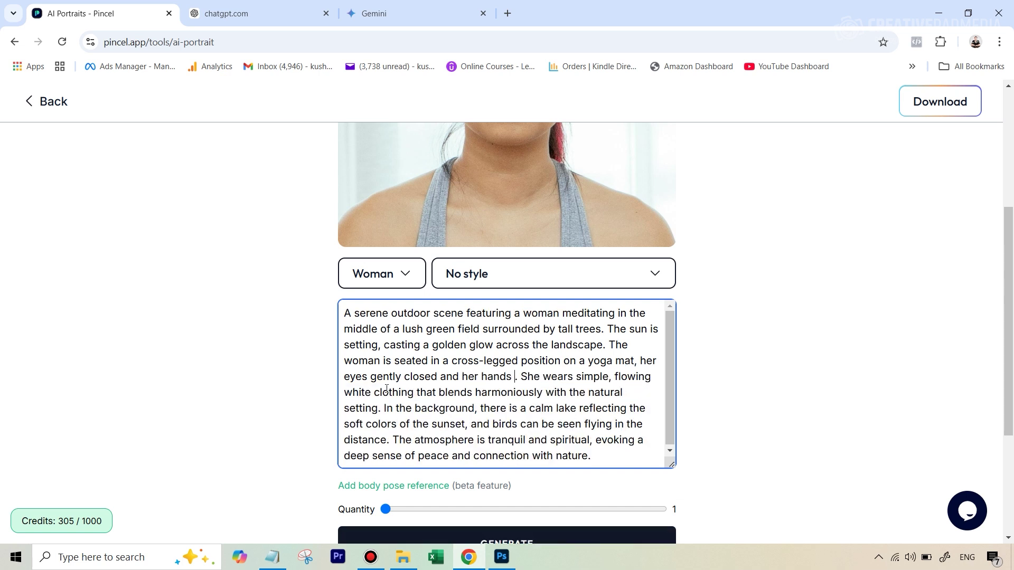
pyautogui.write('are in t')
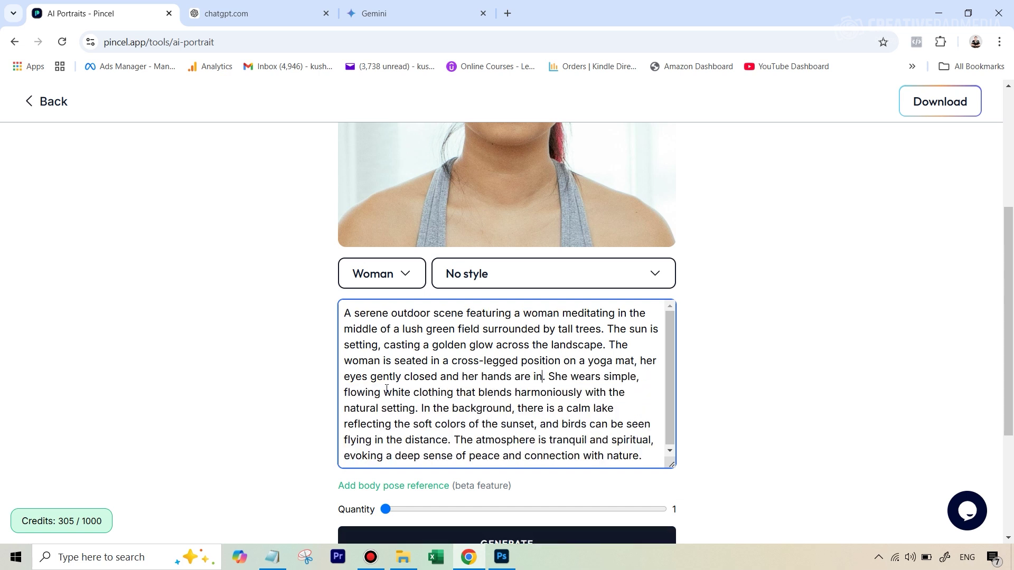
pyautogui.write('he p')
pyautogui.write('rayer posi')
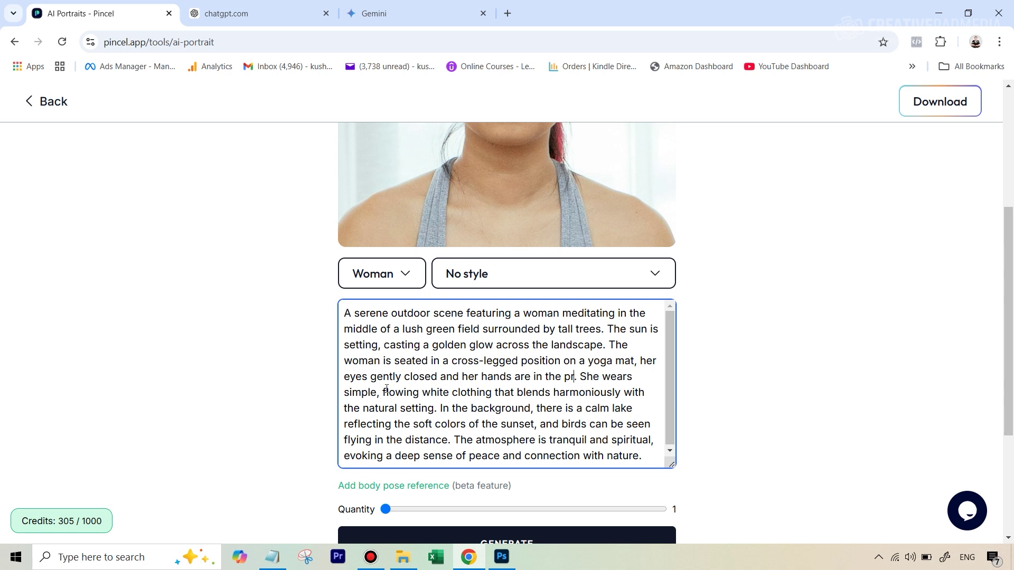
pyautogui.write('tion')
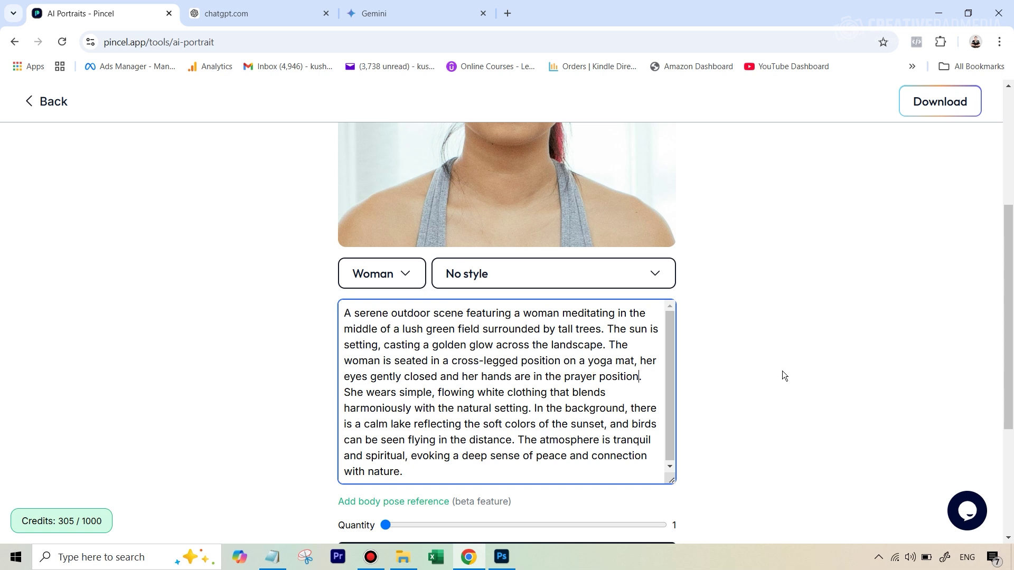
pyautogui.scroll(-2, 784, 370)
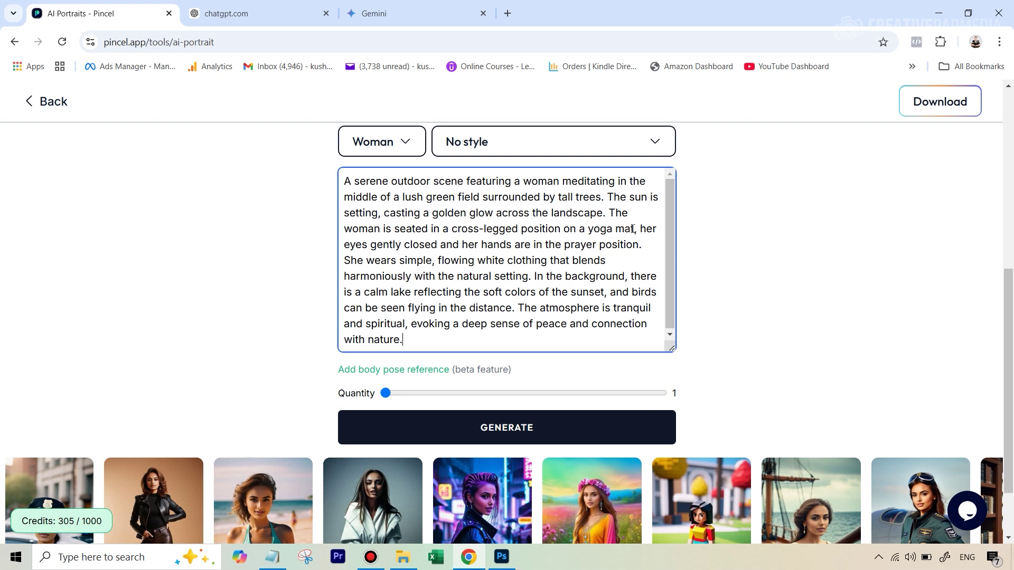
# - Generate the meditating-woman portrait from the custom prompt
pyautogui.click(570, 439)
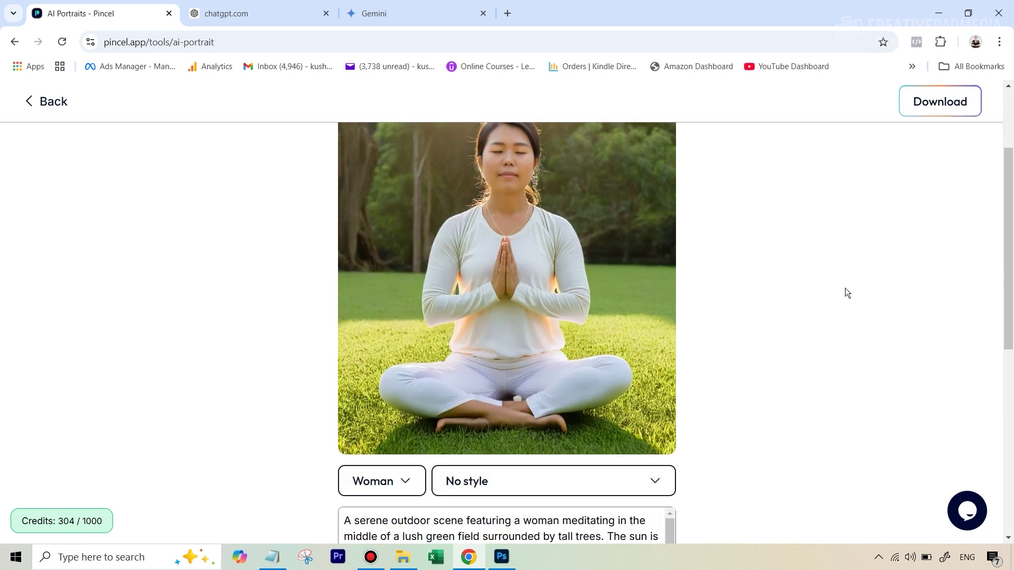
pyautogui.scroll(-1, 765, 309)
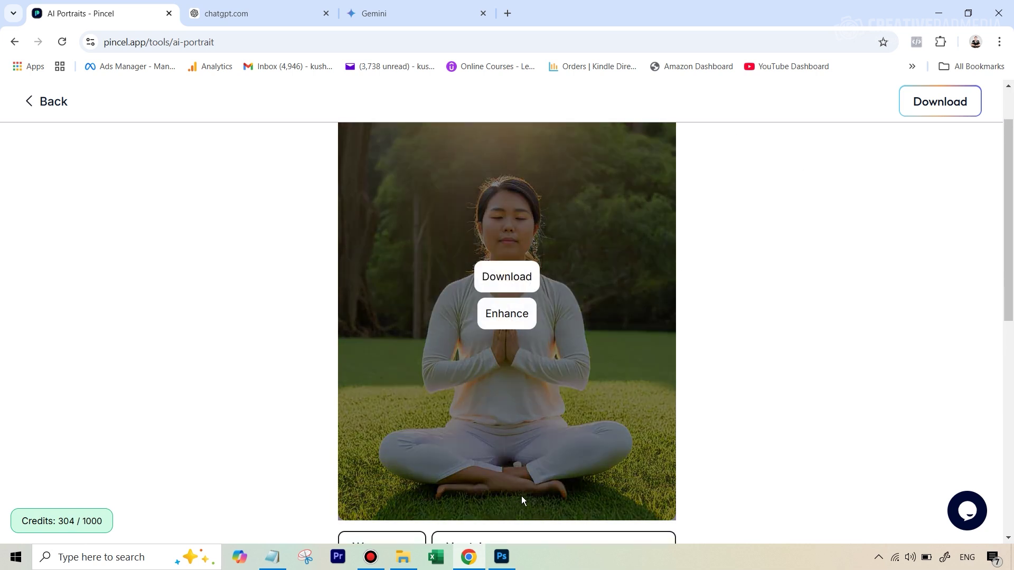
pyautogui.scroll(-2, 827, 396)
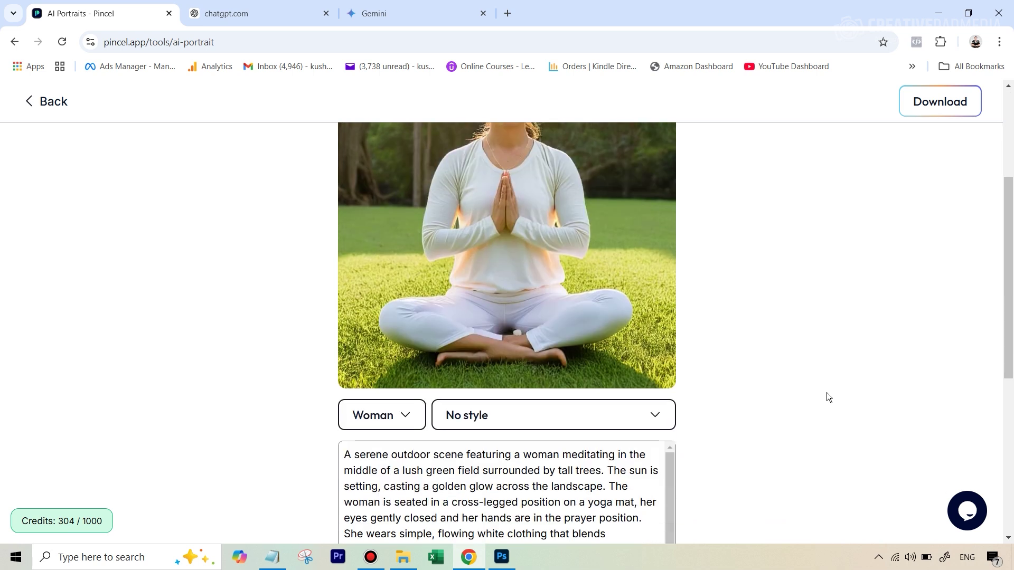
pyautogui.scroll(3, 825, 394)
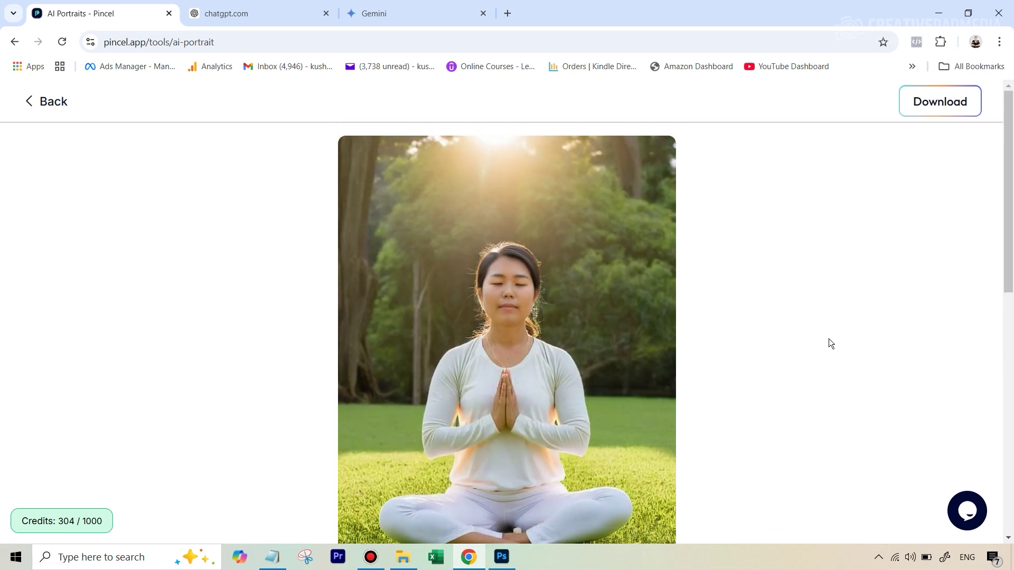
pyautogui.scroll(-1, 828, 344)
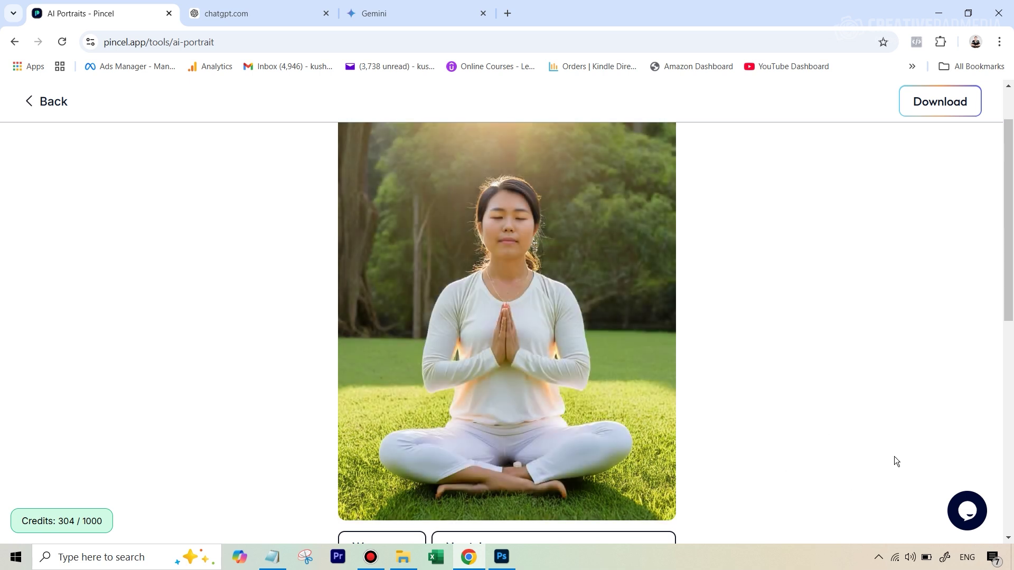
pyautogui.moveTo(510, 490)
# - Download the generated portrait as a PNG file
pyautogui.scroll(-2, 845, 426)
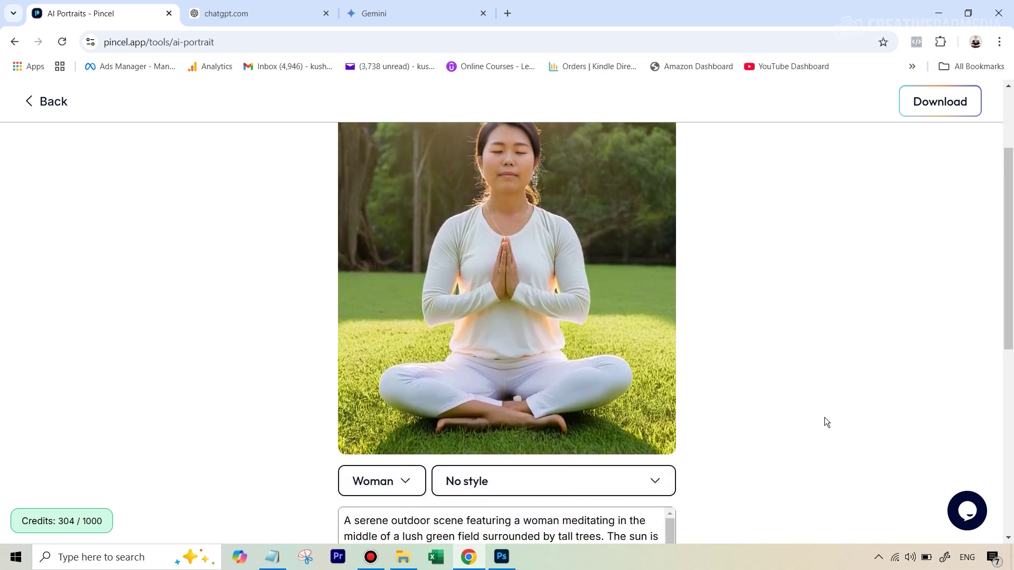
pyautogui.moveTo(562, 330)
pyautogui.scroll(2, 563, 331)
pyautogui.click(507, 276)
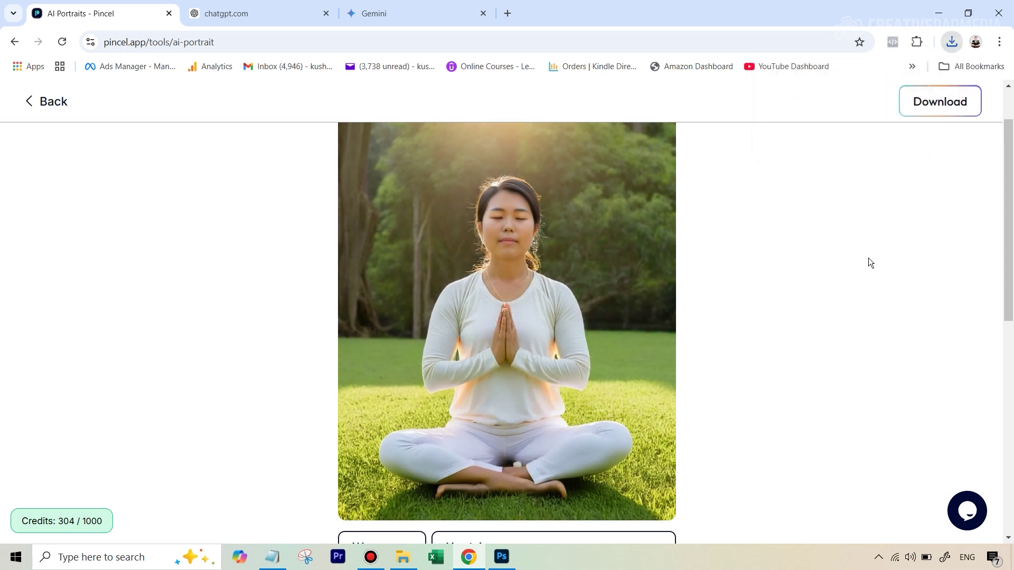
pyautogui.moveTo(536, 287)
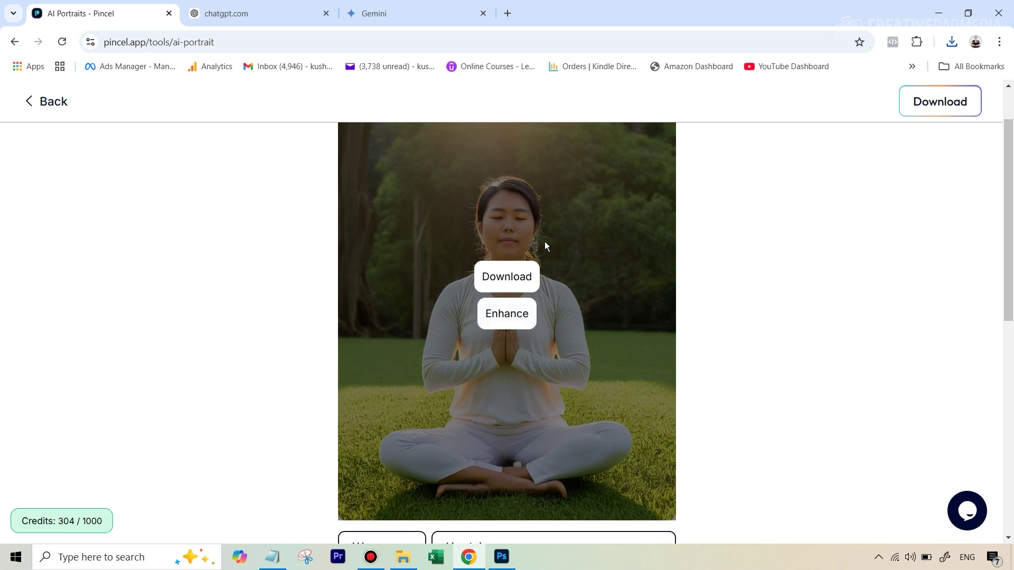
# - Enhance the current meditating-woman portrait
pyautogui.click(508, 317)
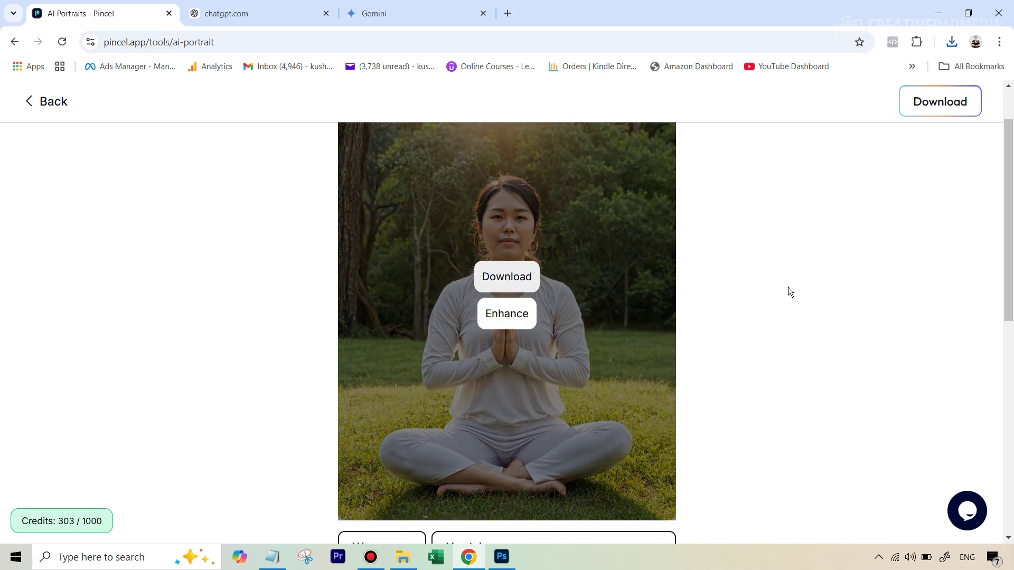
pyautogui.scroll(2, 940, 313)
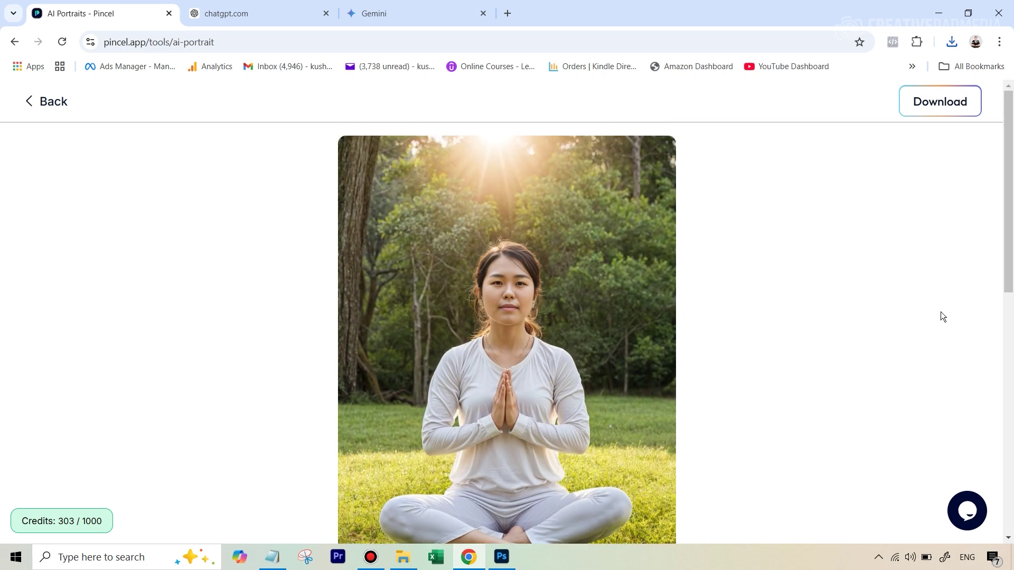
pyautogui.scroll(-2, 941, 313)
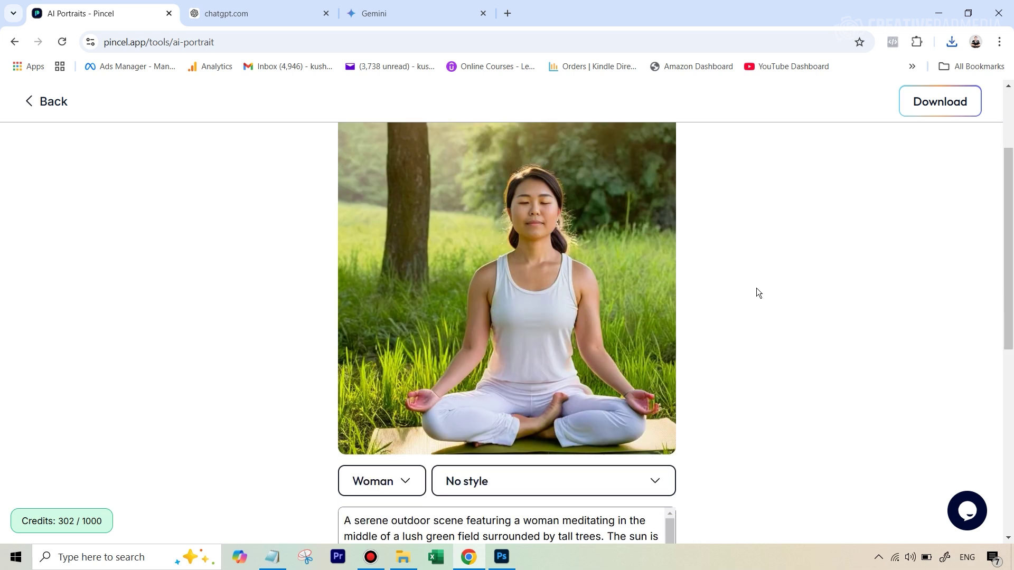
pyautogui.moveTo(563, 281)
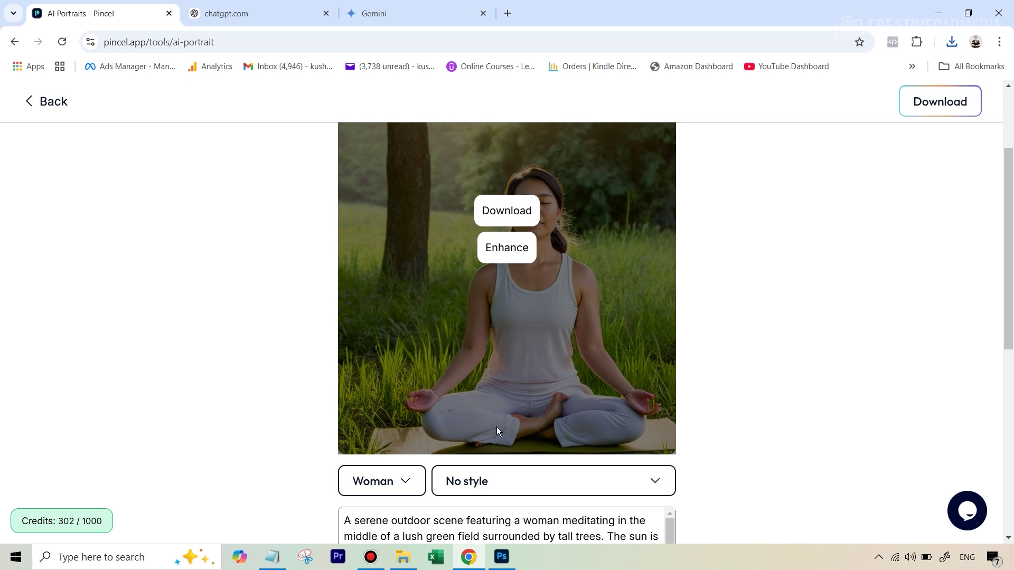
pyautogui.scroll(-7, 792, 338)
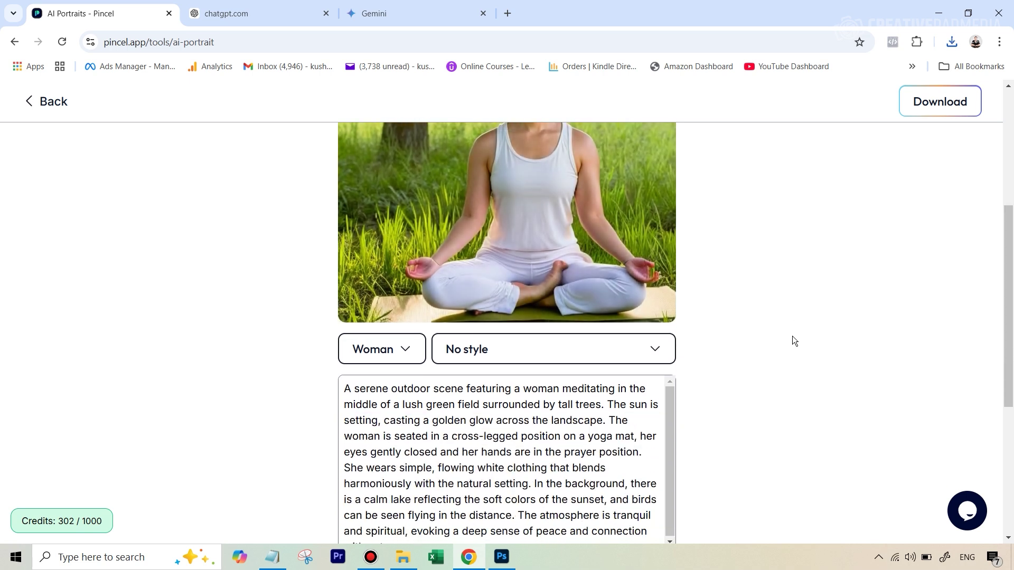
# - Generate a new meditating-woman image from the same prompt
pyautogui.click(430, 379)
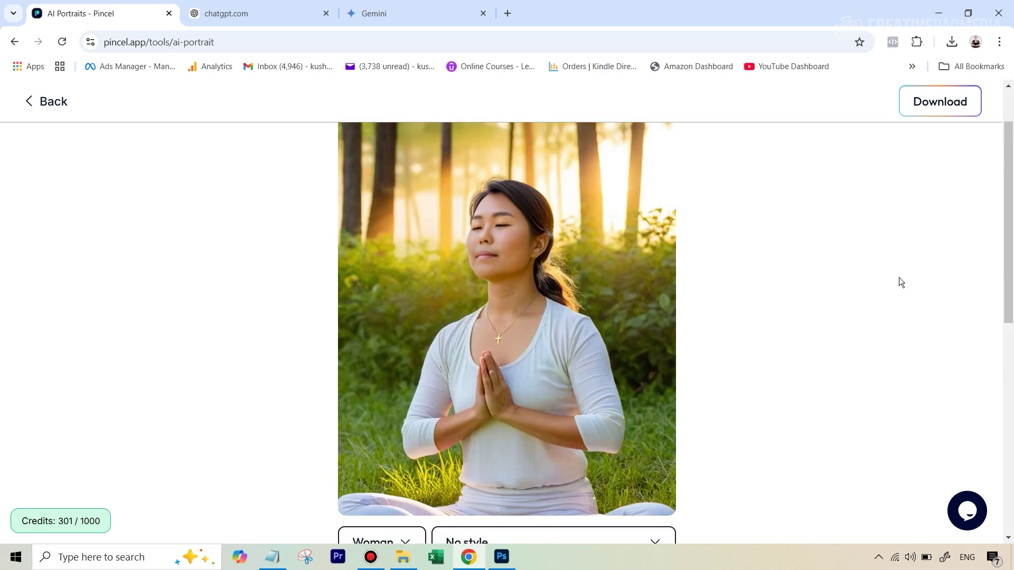
pyautogui.scroll(-1, 899, 278)
pyautogui.scroll(2, 516, 419)
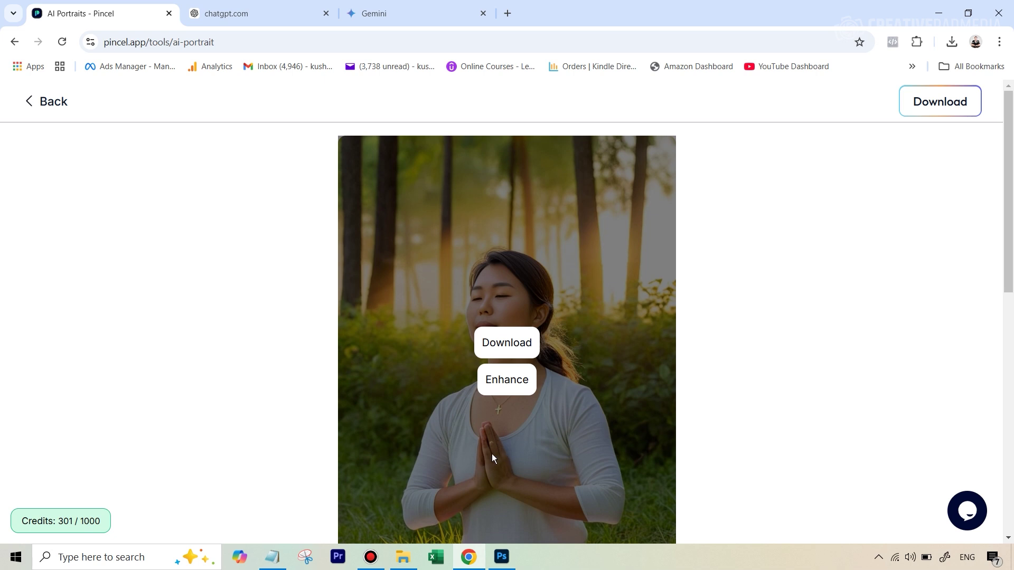
# - Enhance the new portrait set among sunlit trees and inspect the result
pyautogui.click(507, 380)
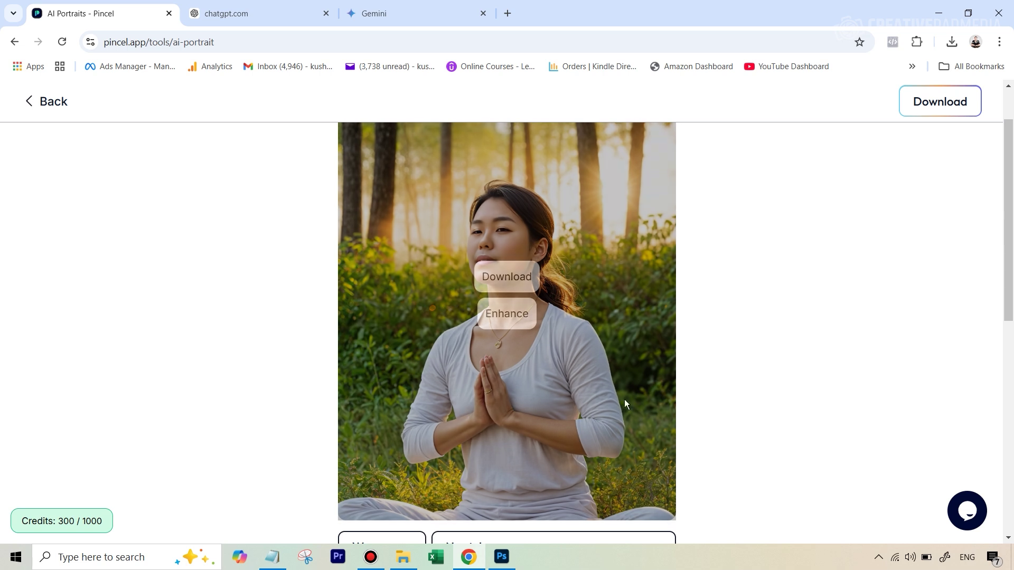
pyautogui.moveTo(505, 311)
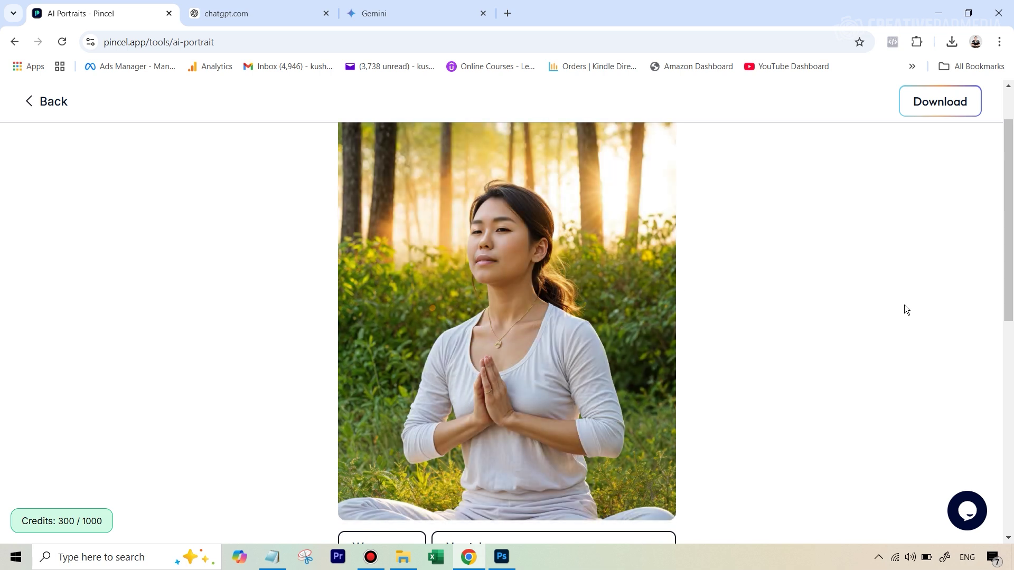
pyautogui.scroll(-1, 904, 310)
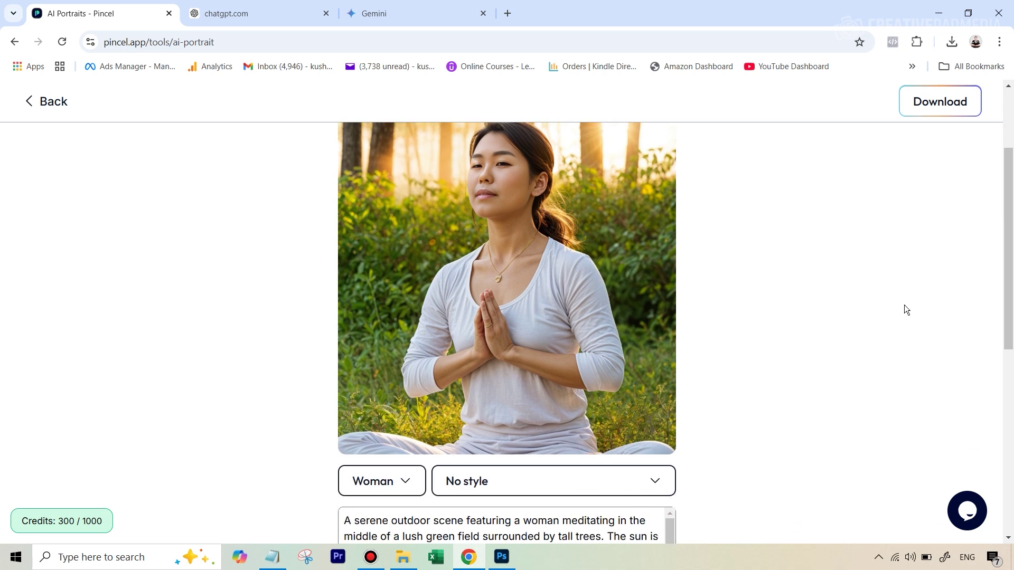
pyautogui.scroll(1, 903, 309)
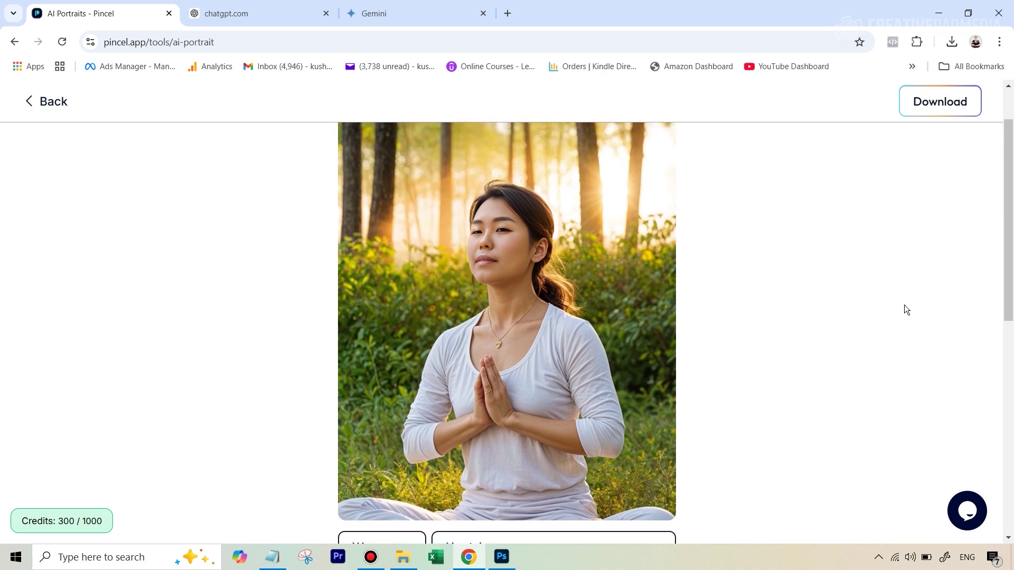
pyautogui.scroll(-1, 904, 308)
pyautogui.scroll(1, 904, 308)
pyautogui.moveTo(616, 252)
pyautogui.scroll(-1, 876, 347)
pyautogui.scroll(1, 876, 344)
pyautogui.moveTo(503, 231)
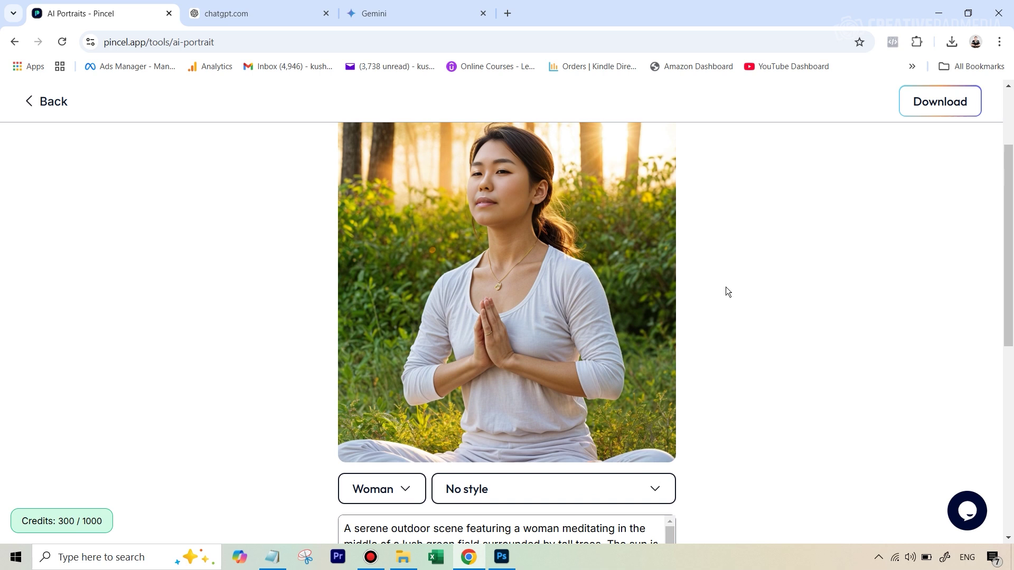
pyautogui.scroll(-1, 725, 287)
pyautogui.moveTo(407, 440)
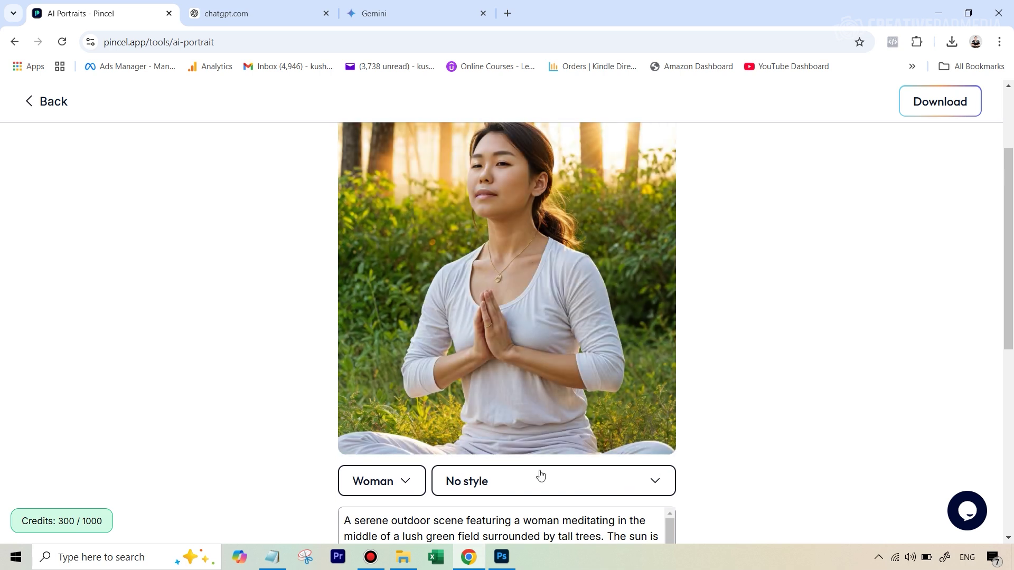
pyautogui.scroll(1, 734, 409)
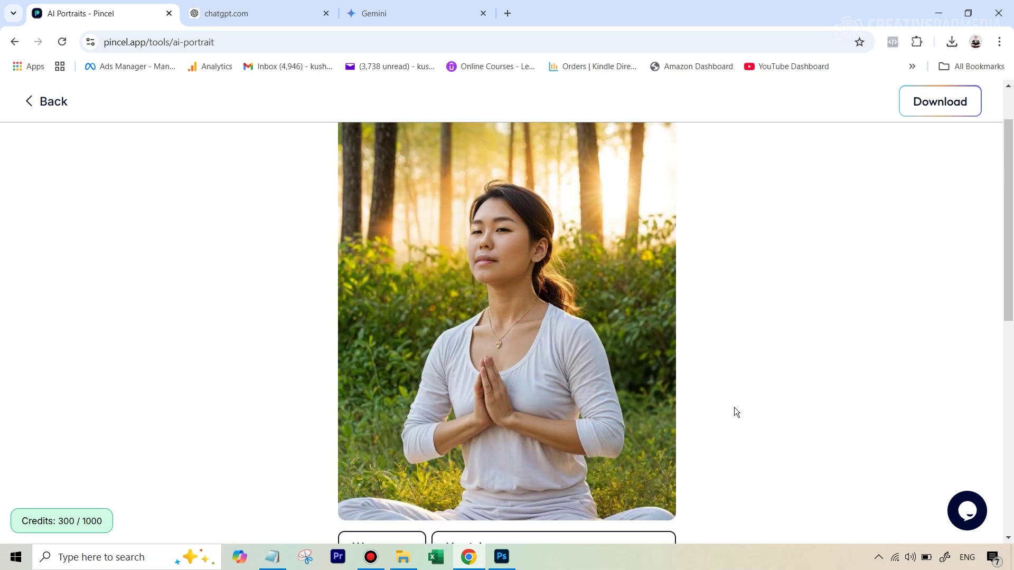
# - Generate another portrait of the woman meditating cross-legged on sunlit grass
pyautogui.moveTo(456, 198)
pyautogui.scroll(-3, 761, 335)
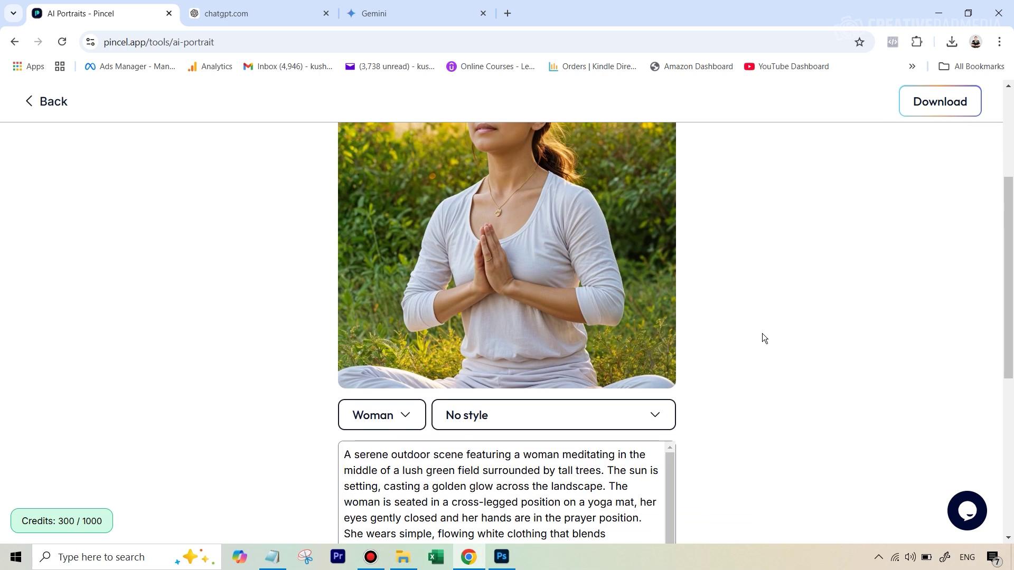
pyautogui.scroll(-4, 772, 337)
pyautogui.click(483, 438)
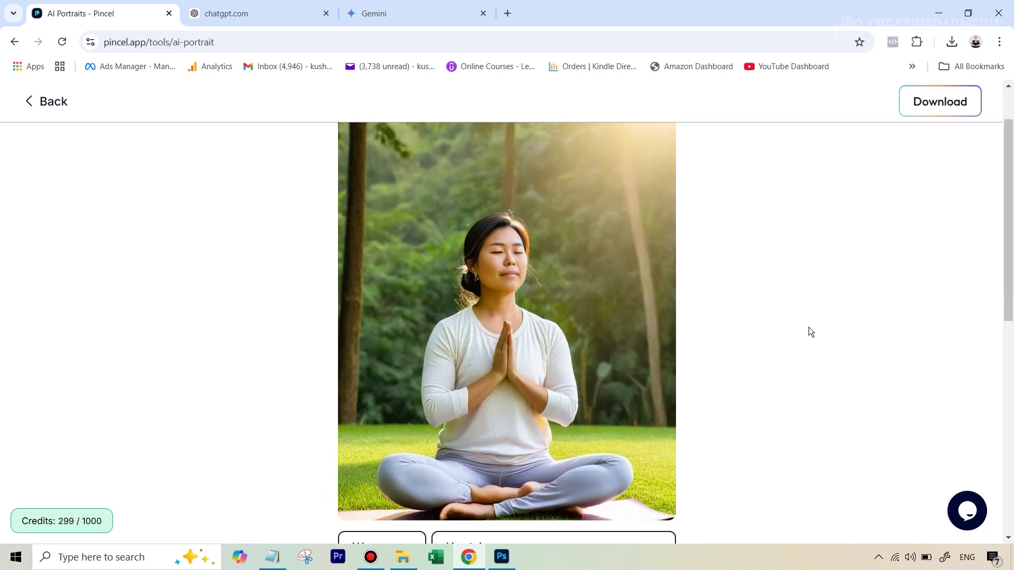
pyautogui.moveTo(581, 318)
pyautogui.scroll(-3, 761, 252)
pyautogui.scroll(2, 761, 252)
pyautogui.scroll(-1, 762, 252)
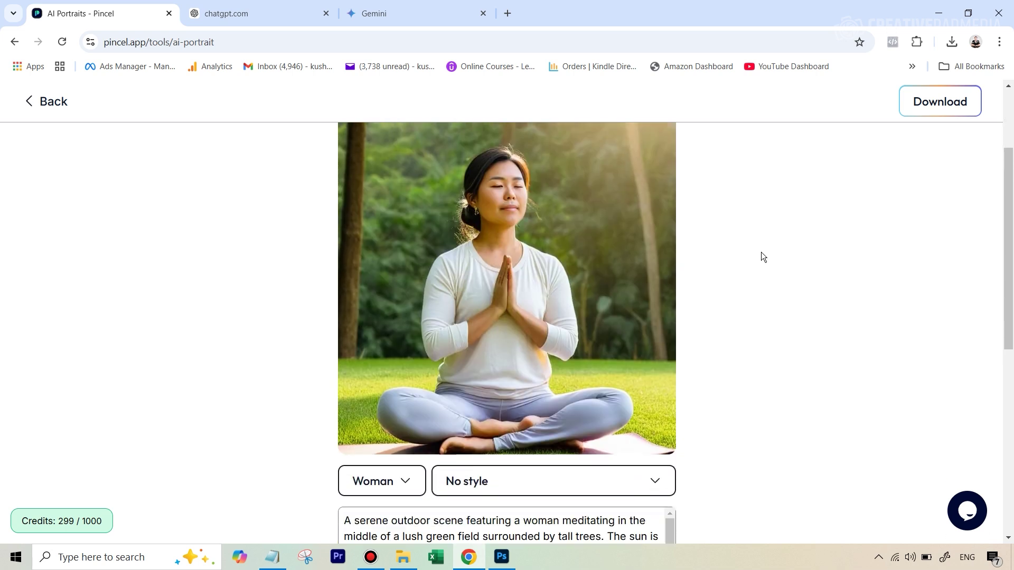
# - Enhance the new grass-field portrait
pyautogui.moveTo(507, 420)
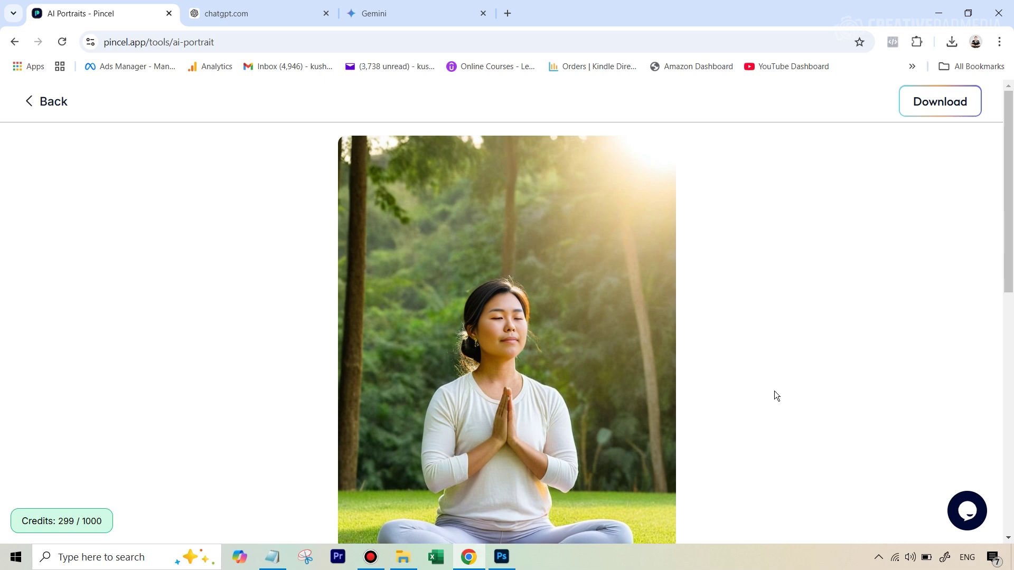
pyautogui.scroll(-3, 774, 391)
pyautogui.scroll(2, 670, 362)
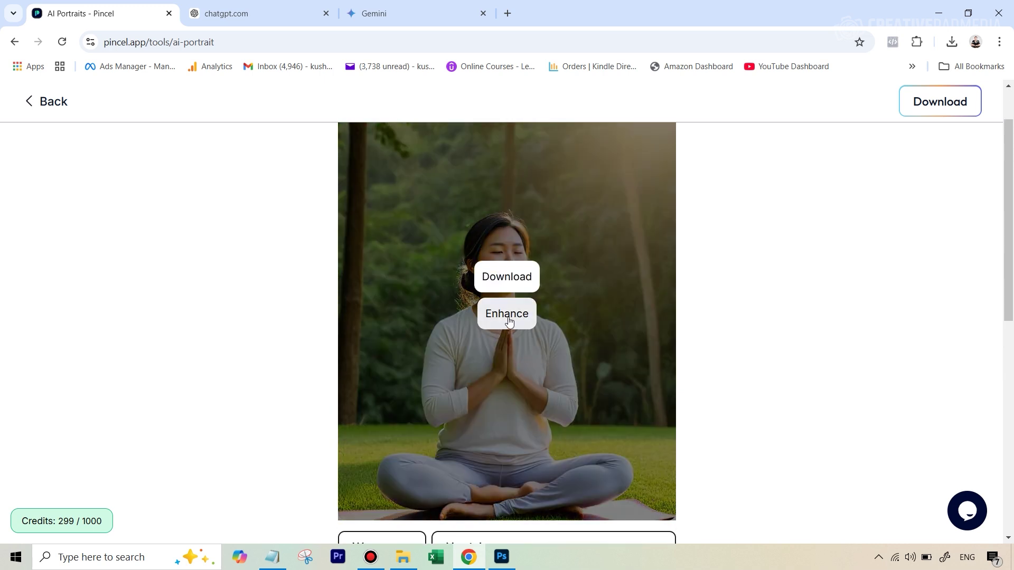
pyautogui.click(508, 320)
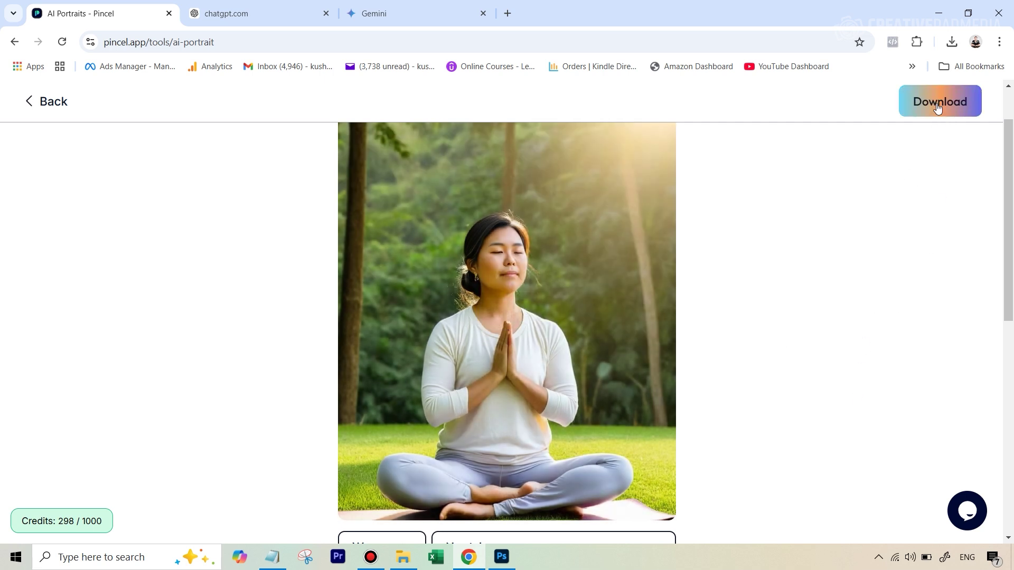
# - Download the enhanced sunlit meditating-woman portrait to the computer
pyautogui.click(938, 108)
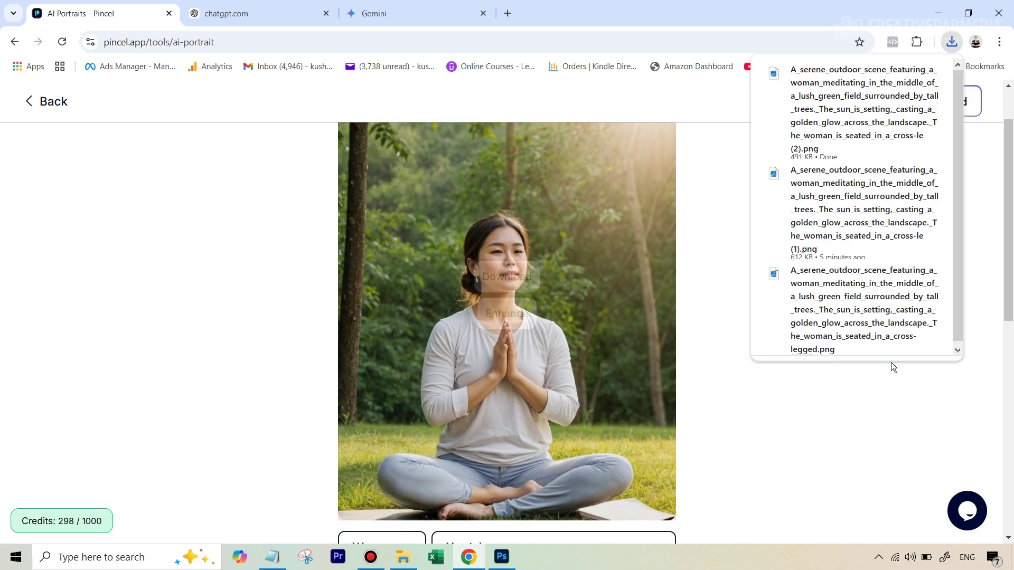
pyautogui.click(853, 447)
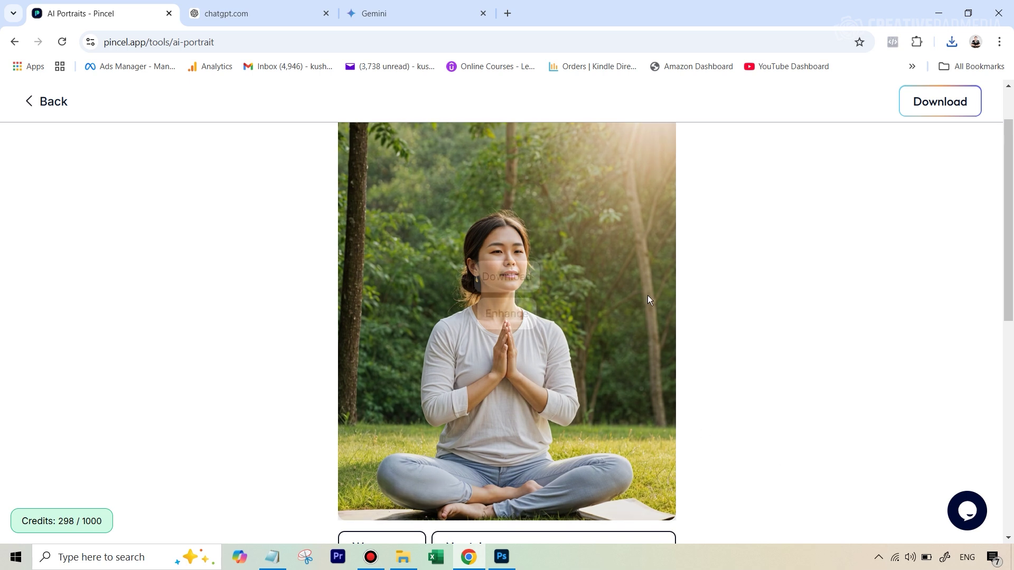
pyautogui.moveTo(604, 240)
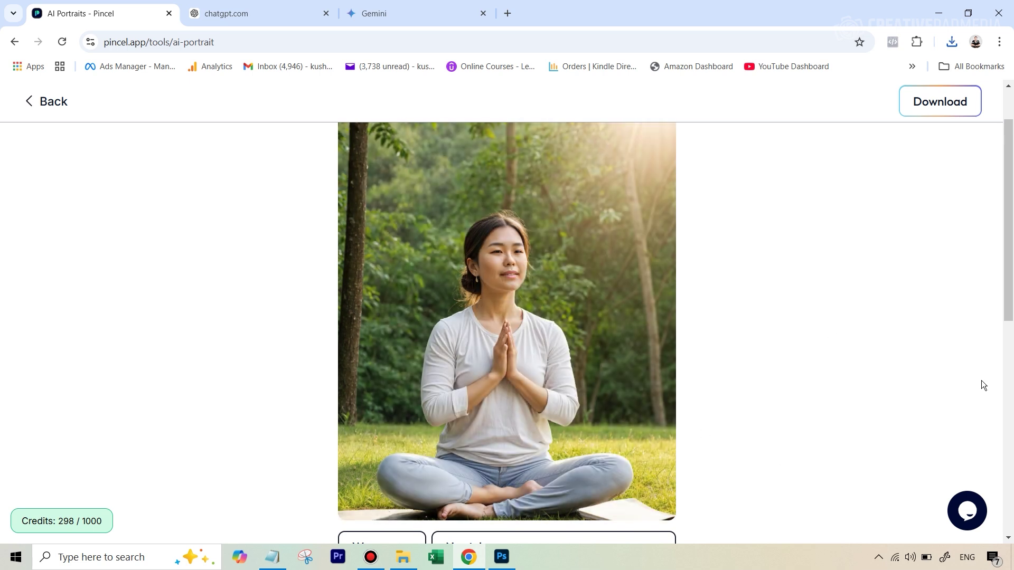
pyautogui.click(928, 106)
pyautogui.scroll(2, 231, 246)
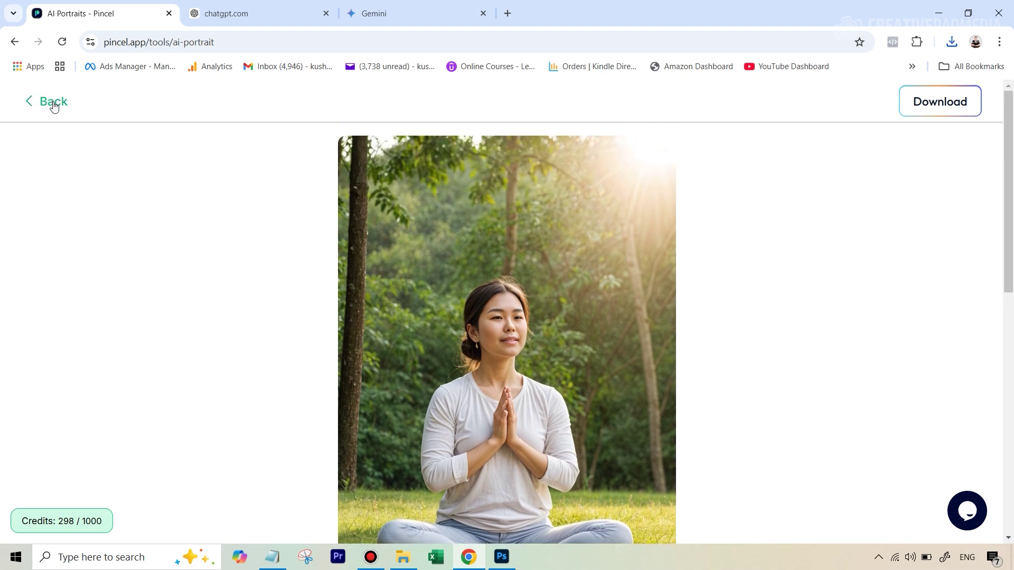
# - Leave the portrait result page and open Pincel's Face Swap tool
pyautogui.click(54, 105)
pyautogui.click(166, 111)
pyautogui.scroll(-6, 619, 357)
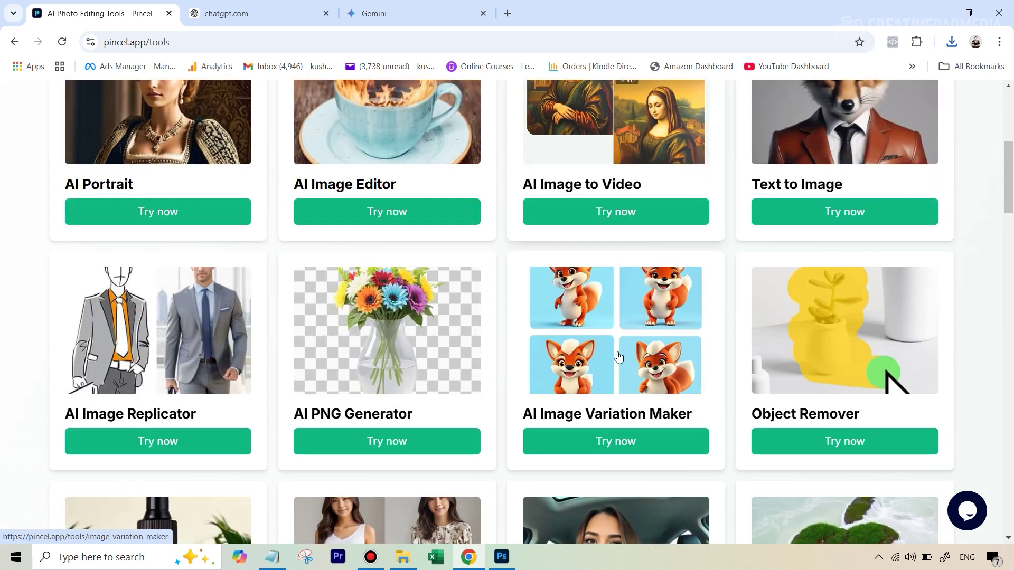
pyautogui.scroll(-10, 620, 358)
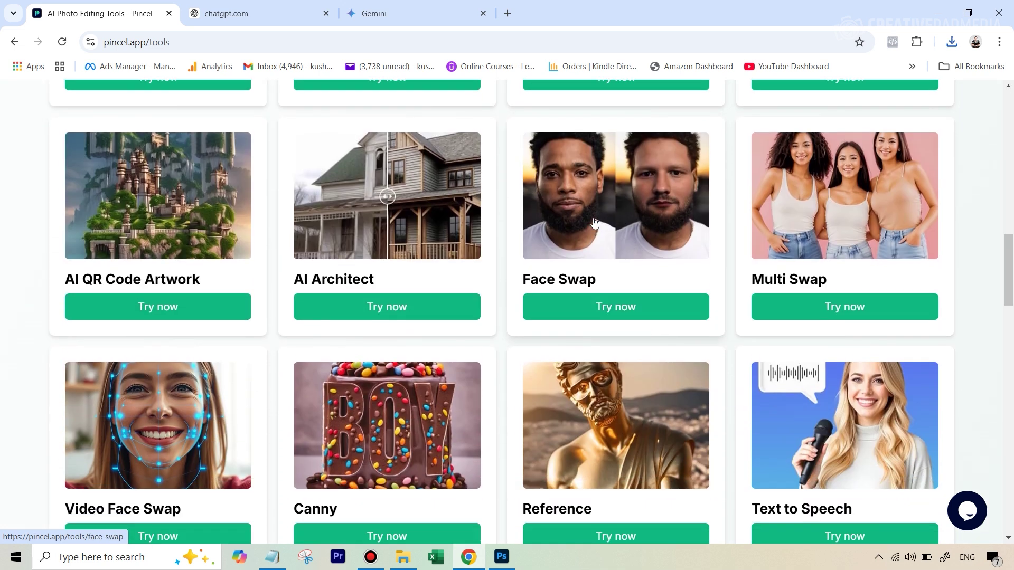
pyautogui.click(595, 222)
# - Generate a face swap of the portrait with the eyes-closed face photo
pyautogui.scroll(-3, 314, 357)
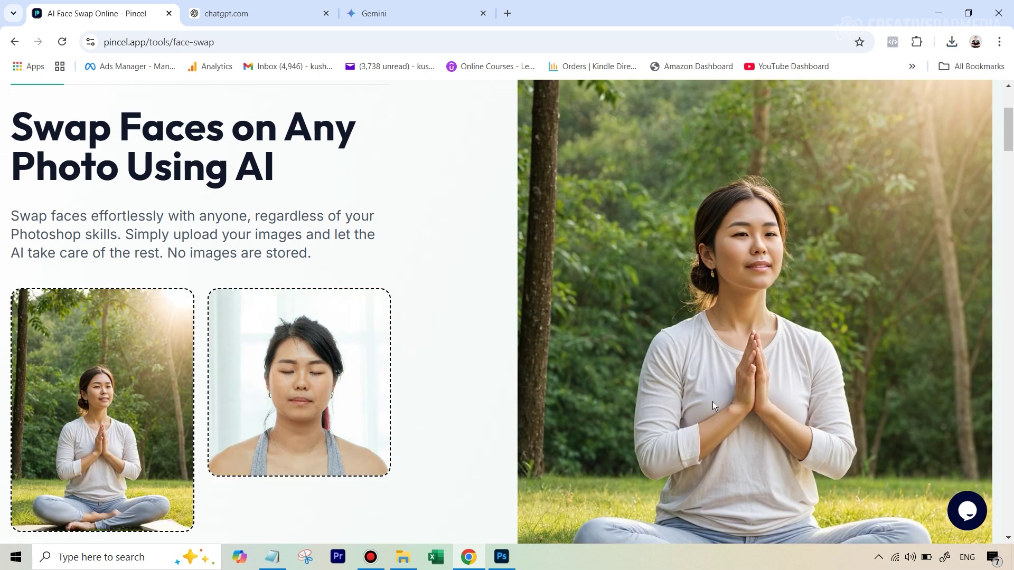
pyautogui.scroll(-1, 711, 402)
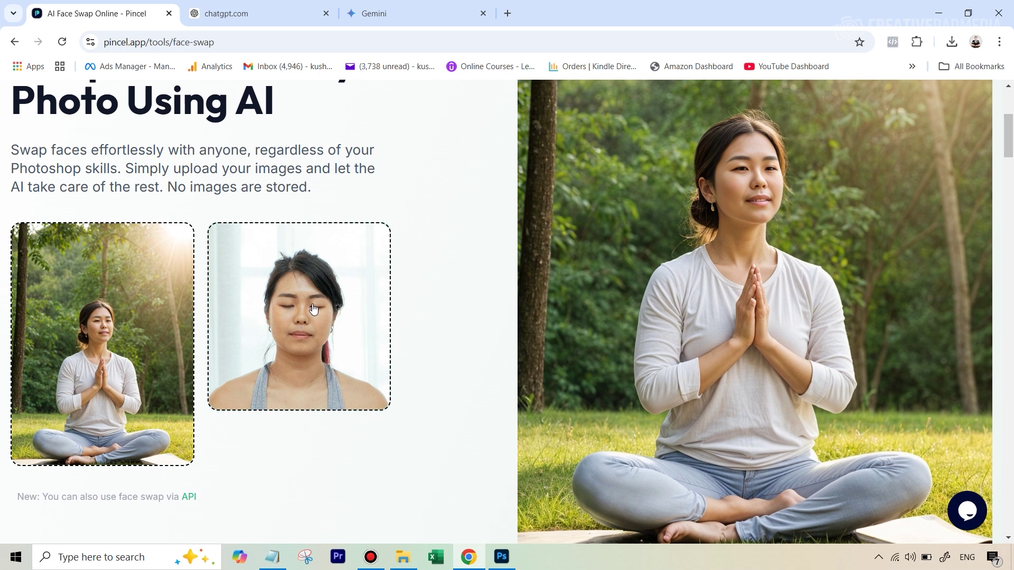
pyautogui.scroll(-3, 900, 341)
pyautogui.click(737, 442)
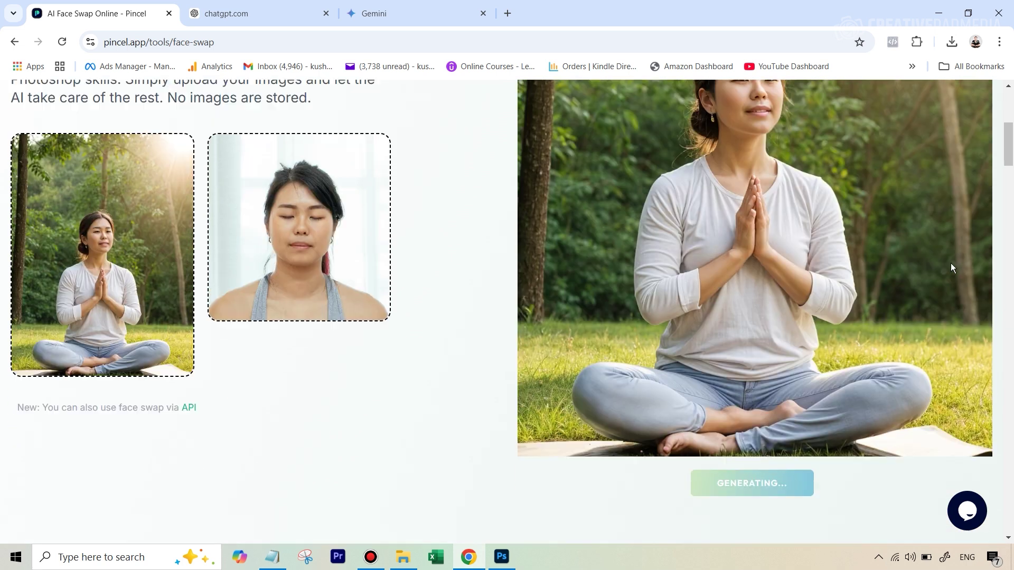
pyautogui.scroll(3, 792, 246)
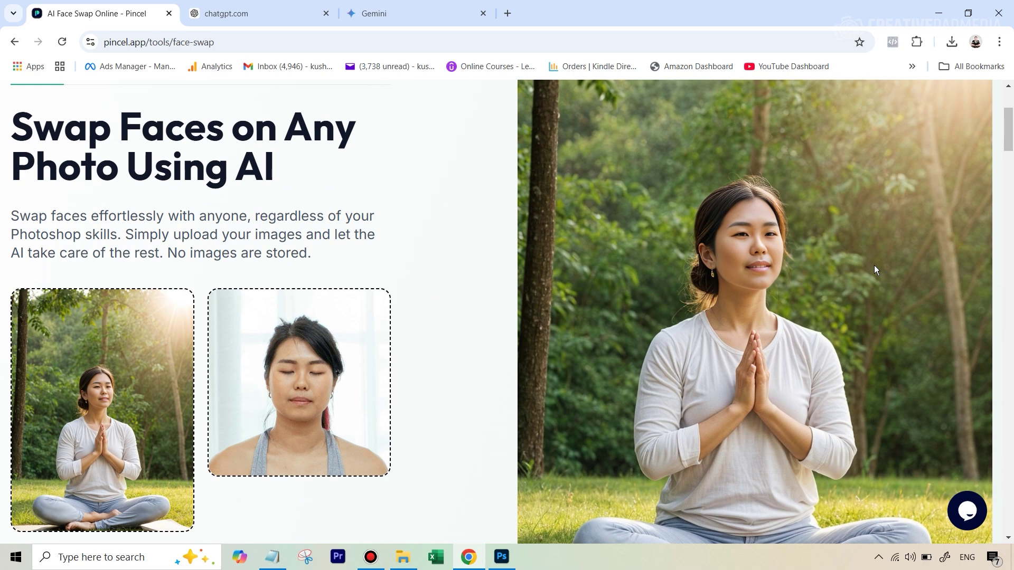
pyautogui.scroll(-3, 874, 265)
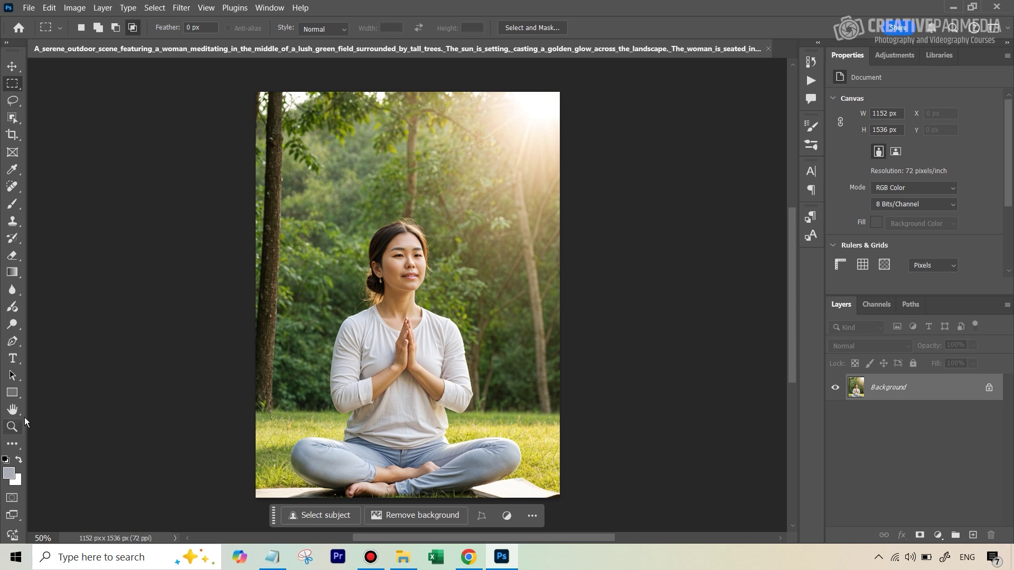
# - Zoom into the praying hands, lasso the bad finger, and Generative Fill it with 'finger'
pyautogui.click(13, 427)
pyautogui.moveTo(472, 325); pyautogui.dragTo(464, 324)
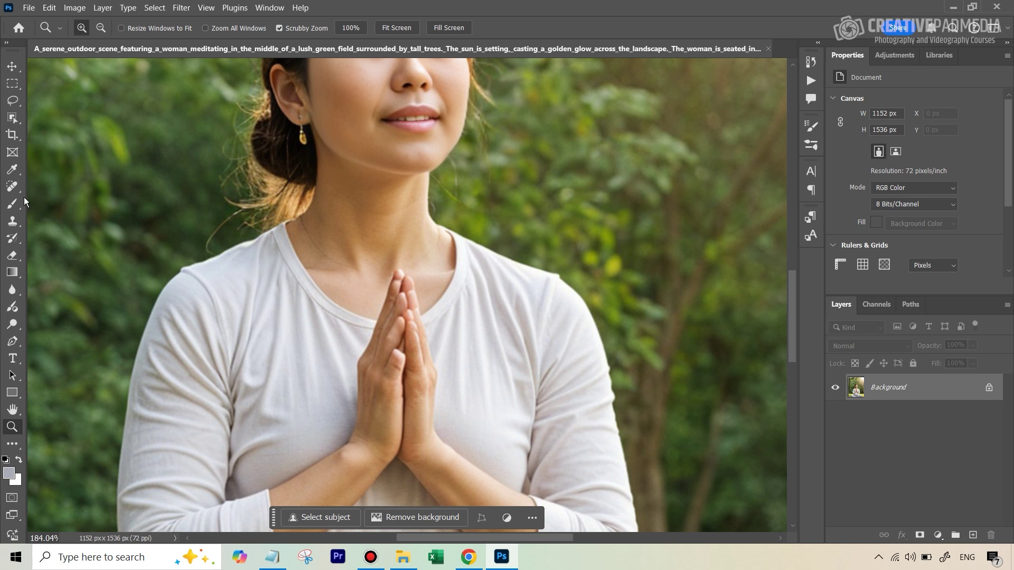
pyautogui.click(12, 100)
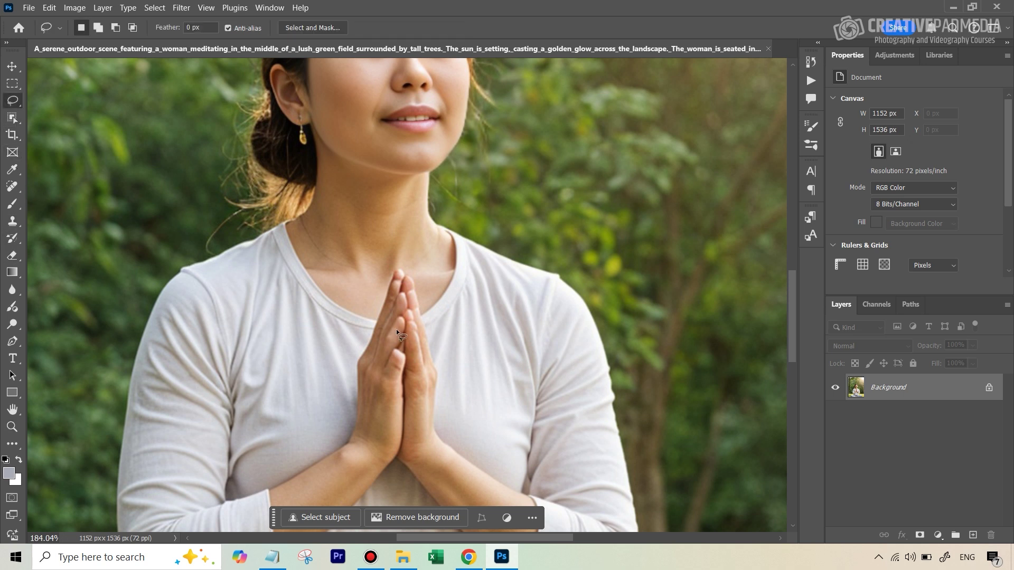
pyautogui.moveTo(409, 336)
pyautogui.mouseDown()
pyautogui.moveTo(397, 339)
pyautogui.moveTo(407, 360)
pyautogui.moveTo(407, 336)
pyautogui.mouseUp()
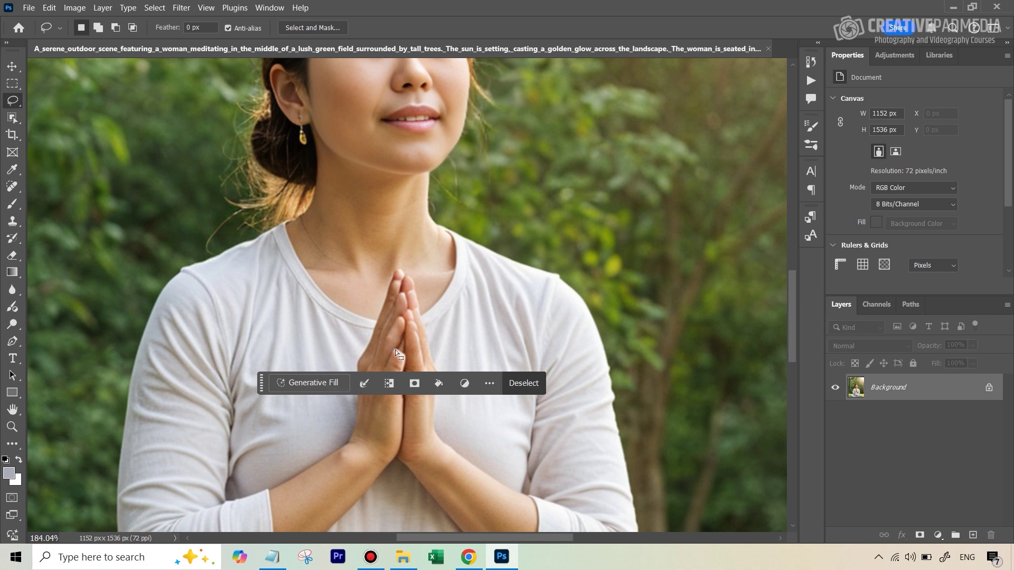
pyautogui.click(314, 382)
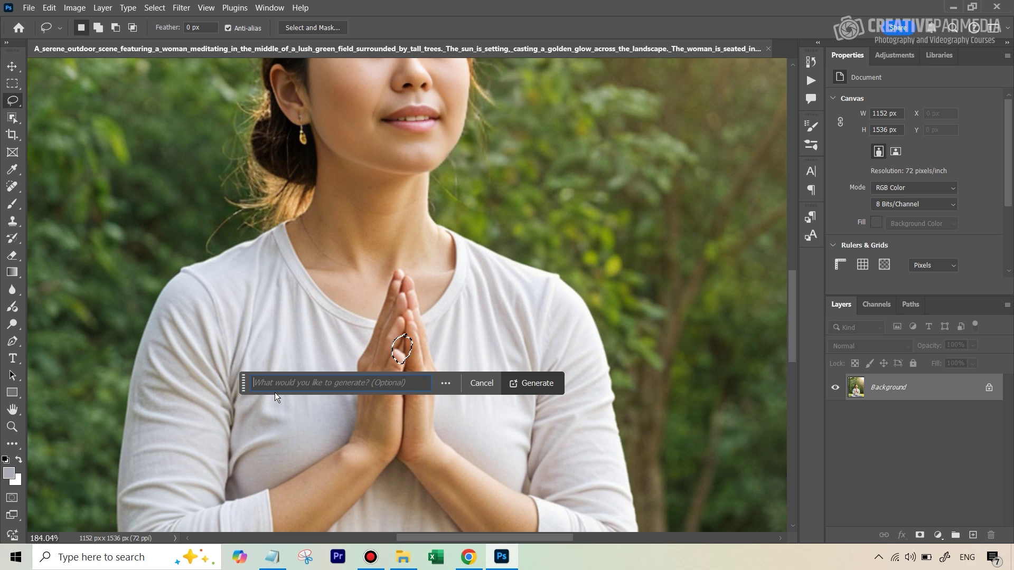
pyautogui.write('finger')
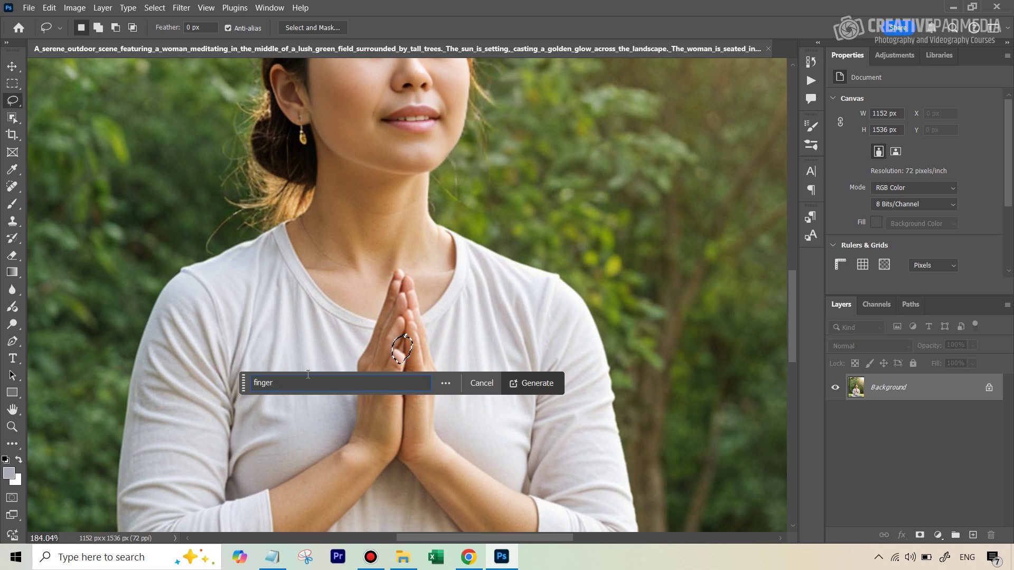
pyautogui.click(525, 383)
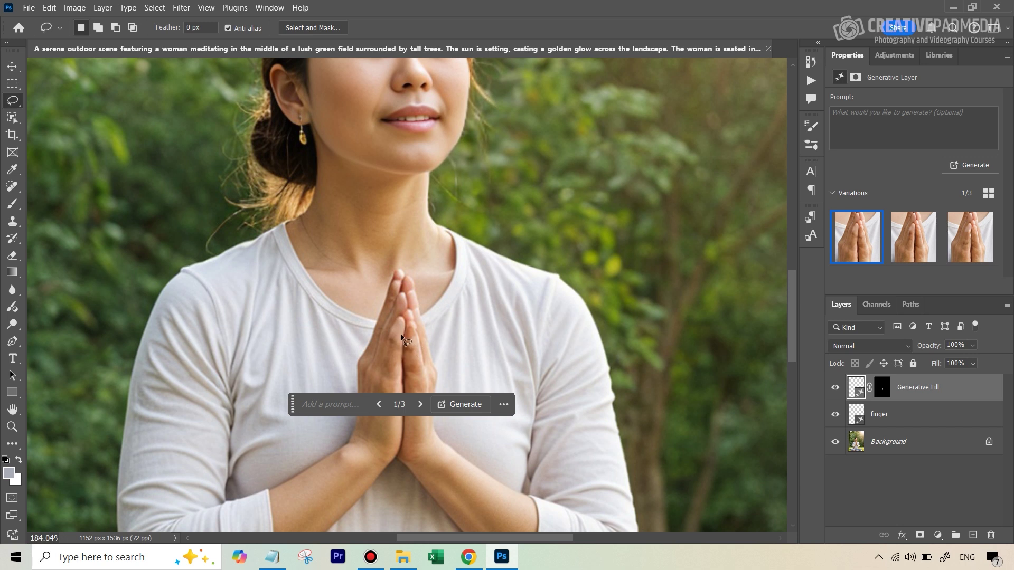
# - Compare the hand variations and keep variation 2 of 3
pyautogui.click(912, 246)
pyautogui.click(958, 240)
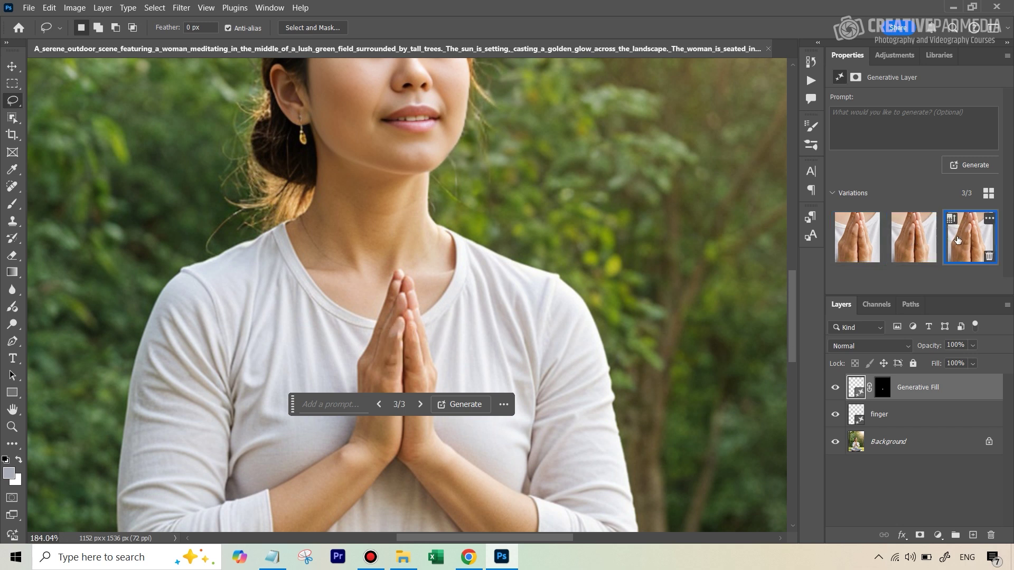
pyautogui.click(916, 240)
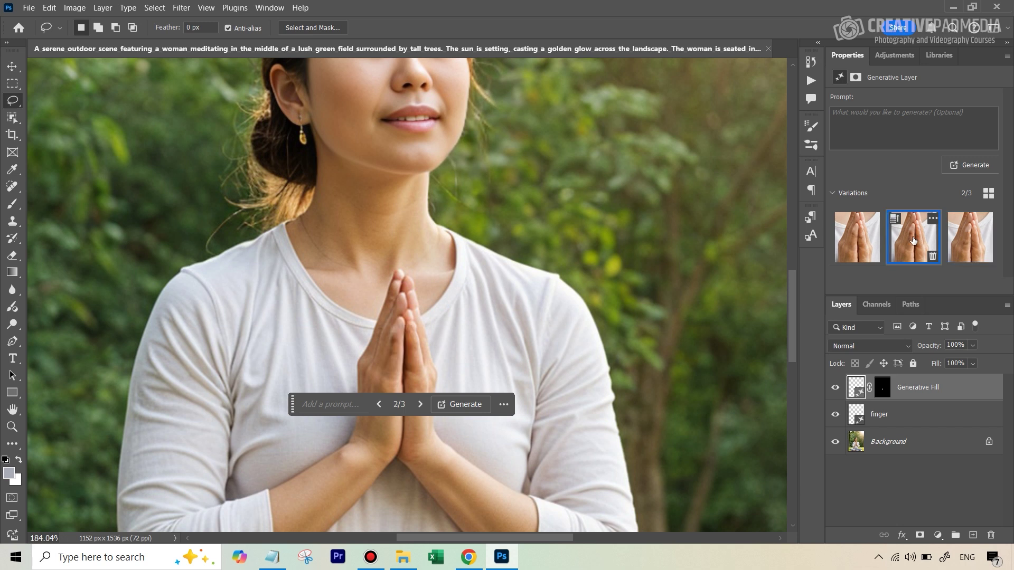
pyautogui.click(957, 238)
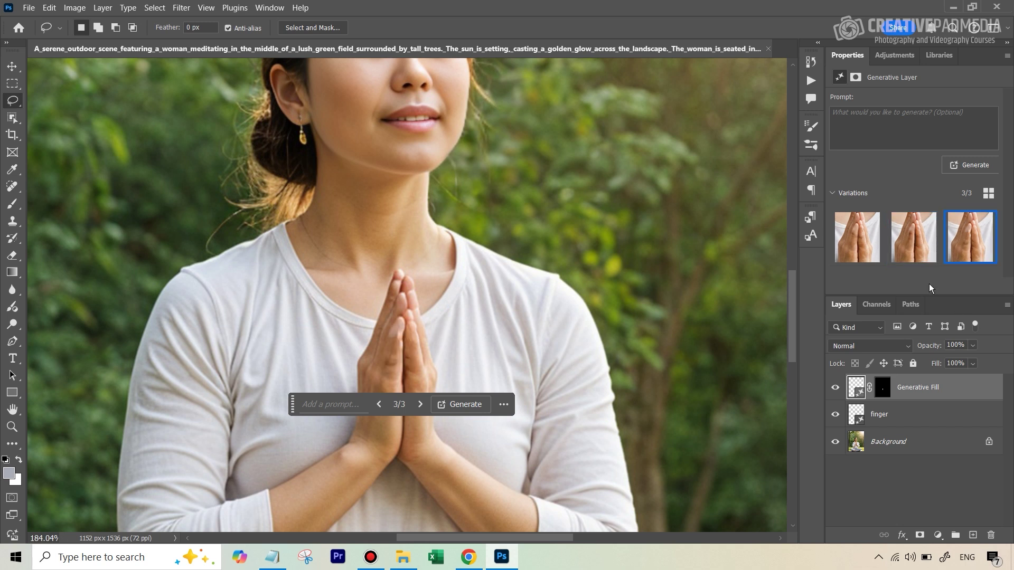
pyautogui.click(921, 248)
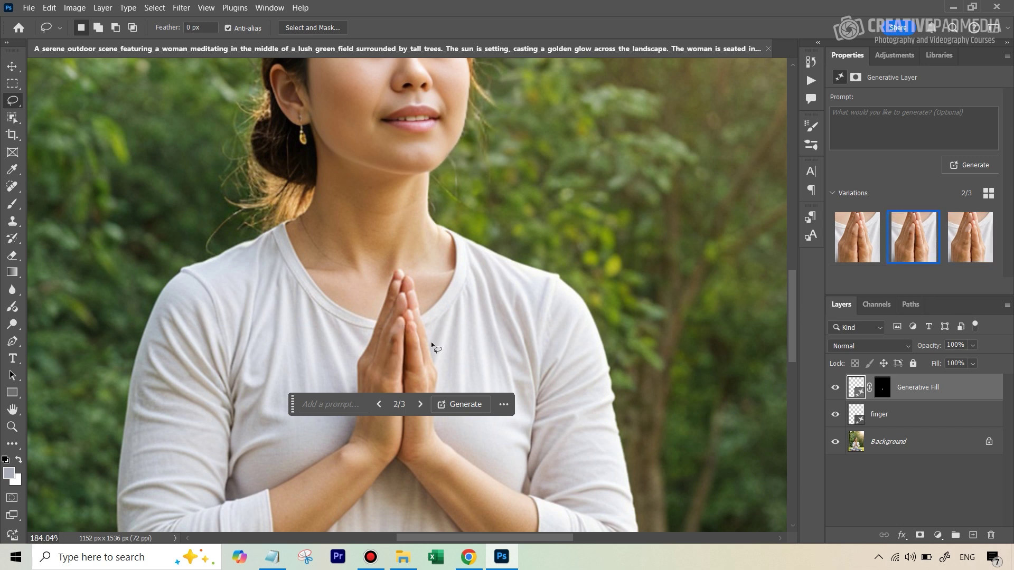
# - Fit the photo in view, move the task bar aside, and start a crop from the bottom edge
pyautogui.hotkey('ctrl', '0')
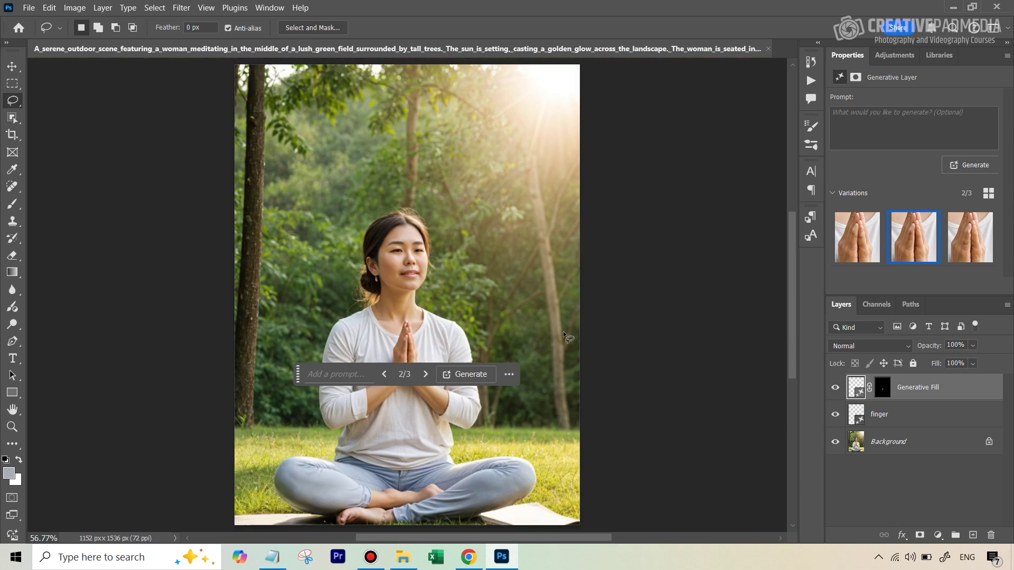
pyautogui.moveTo(297, 374); pyautogui.dragTo(612, 233)
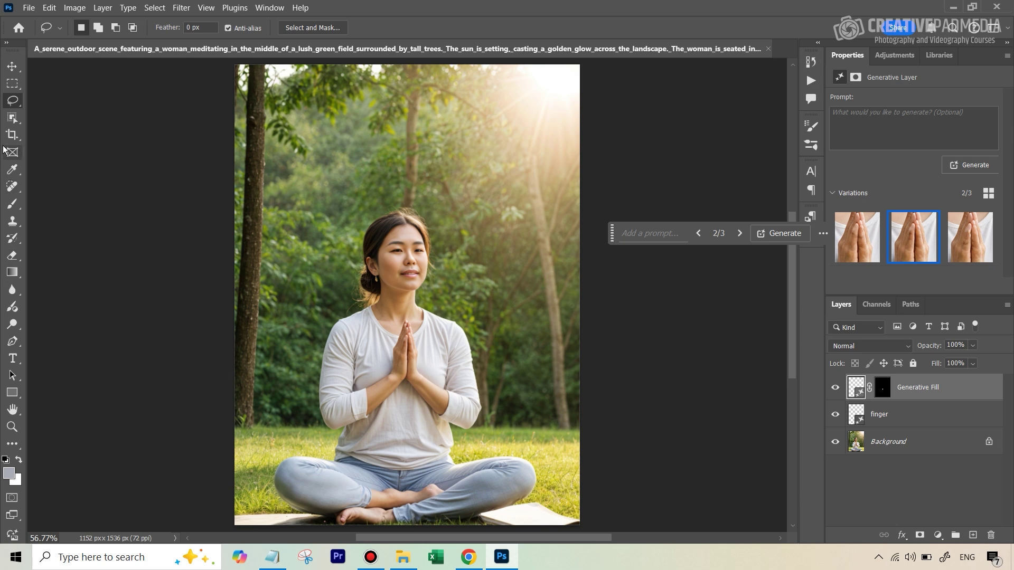
pyautogui.click(13, 134)
pyautogui.moveTo(407, 525); pyautogui.dragTo(412, 512)
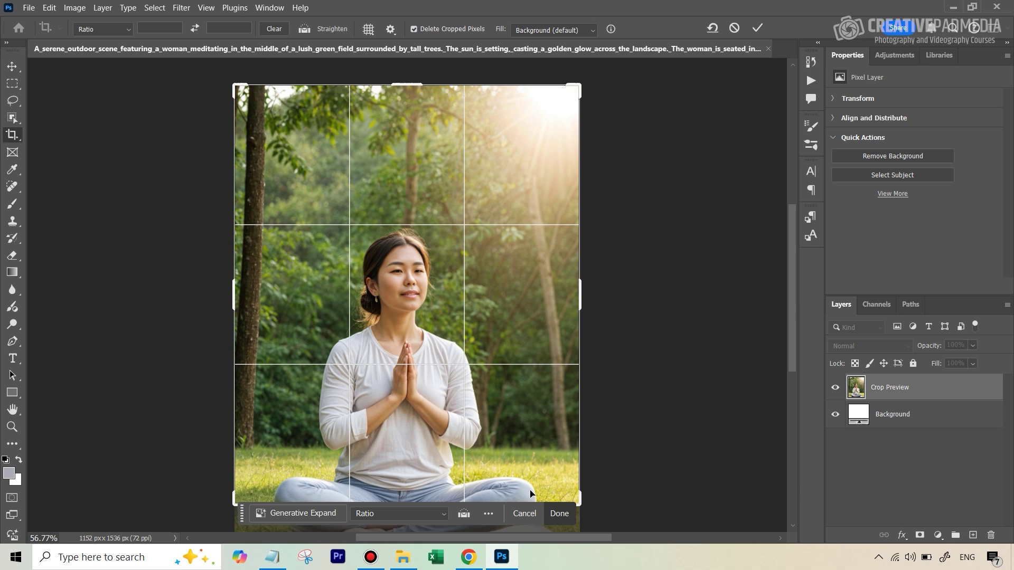
# - Raise the bottom crop edge and apply the shorter crop
pyautogui.moveTo(792, 362); pyautogui.dragTo(790, 378)
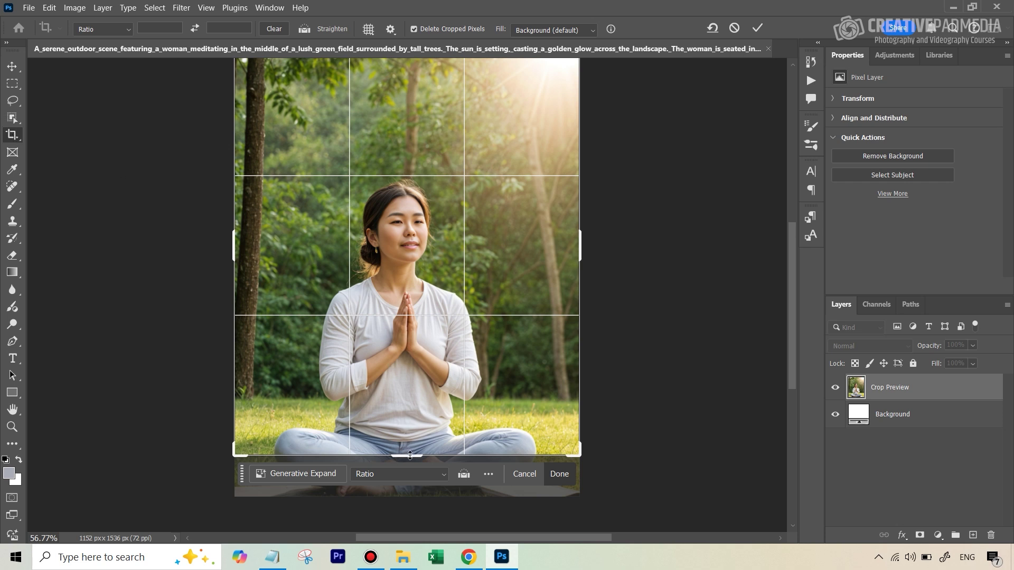
pyautogui.moveTo(411, 455); pyautogui.dragTo(410, 453)
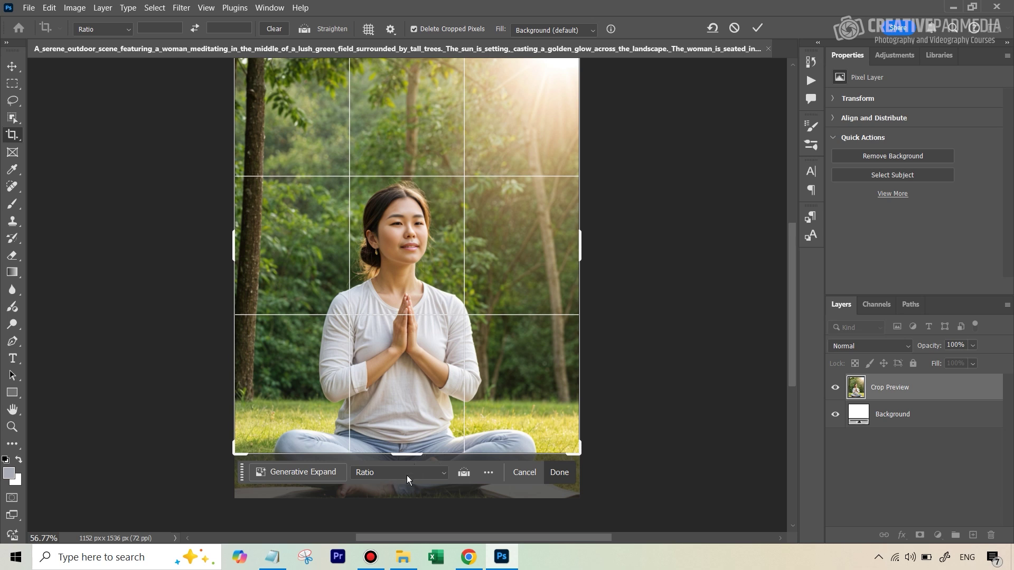
pyautogui.press('Return')
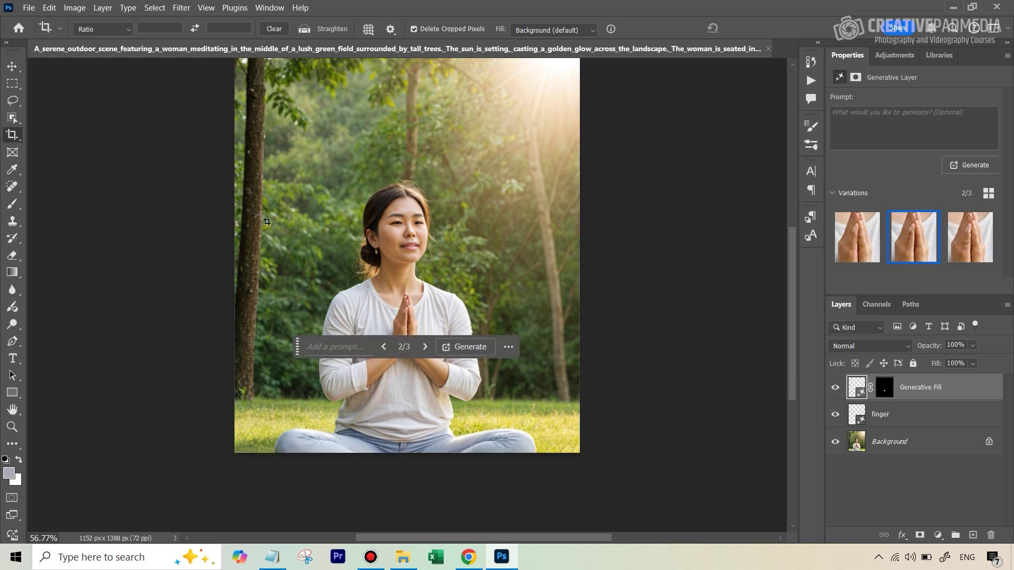
# - Extend a new crop frame below the image with fill set to Generative Expand
pyautogui.click(331, 158)
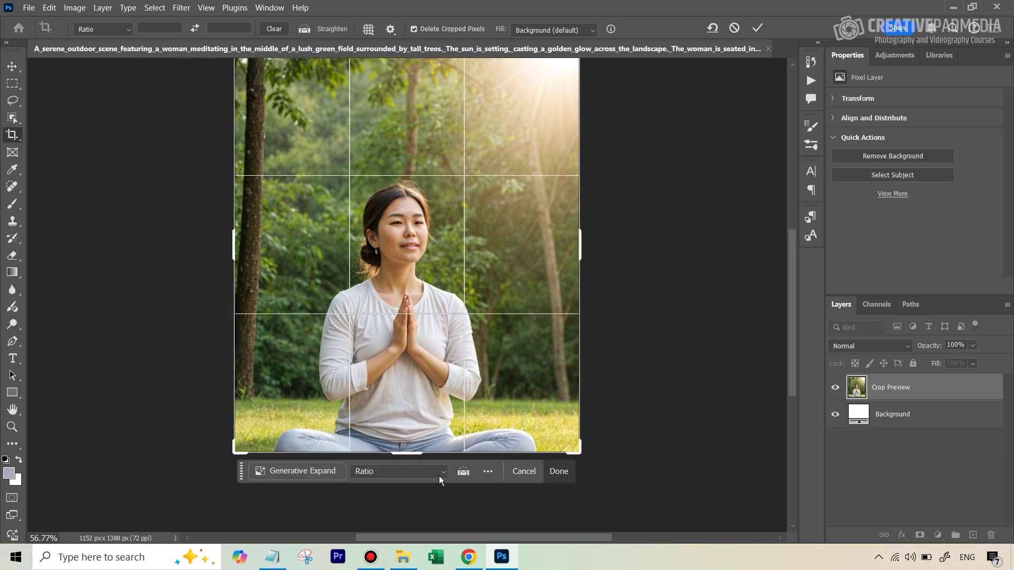
pyautogui.moveTo(409, 453); pyautogui.dragTo(414, 482)
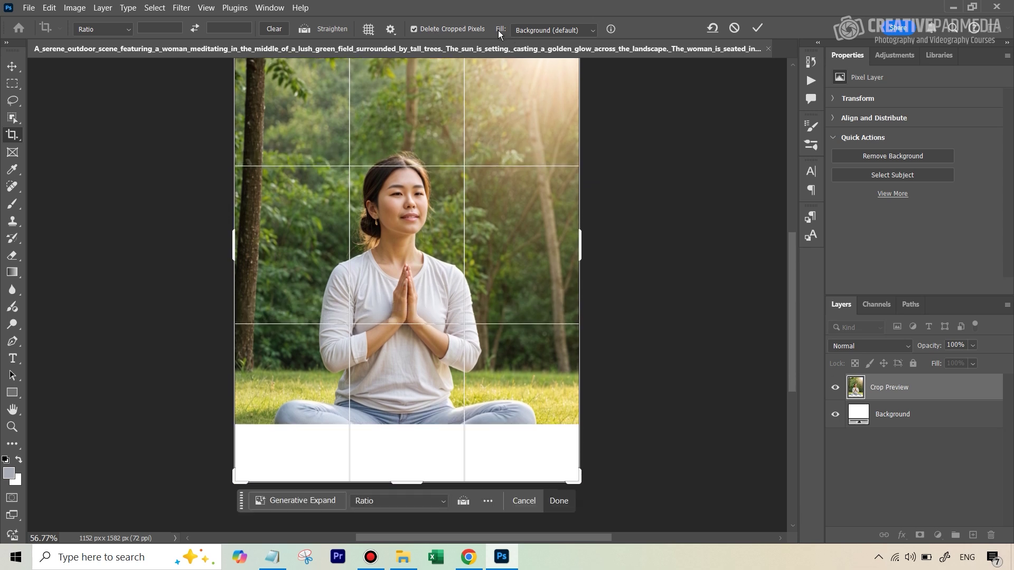
pyautogui.click(524, 30)
pyautogui.click(534, 55)
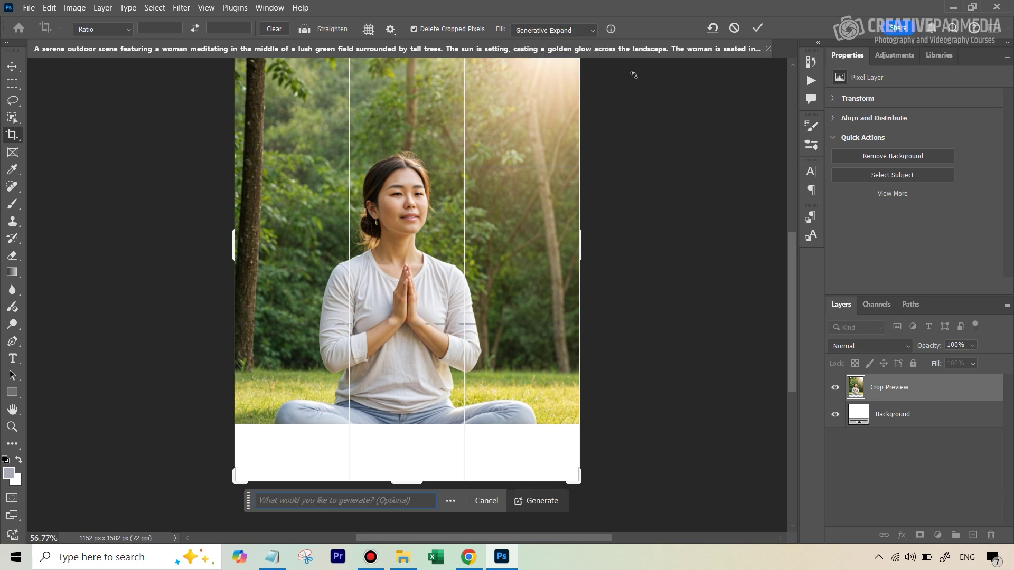
# - Generate the expanded bottom area, regenerate it, and settle on legs-and-feet variation 3 of 6
pyautogui.click(758, 30)
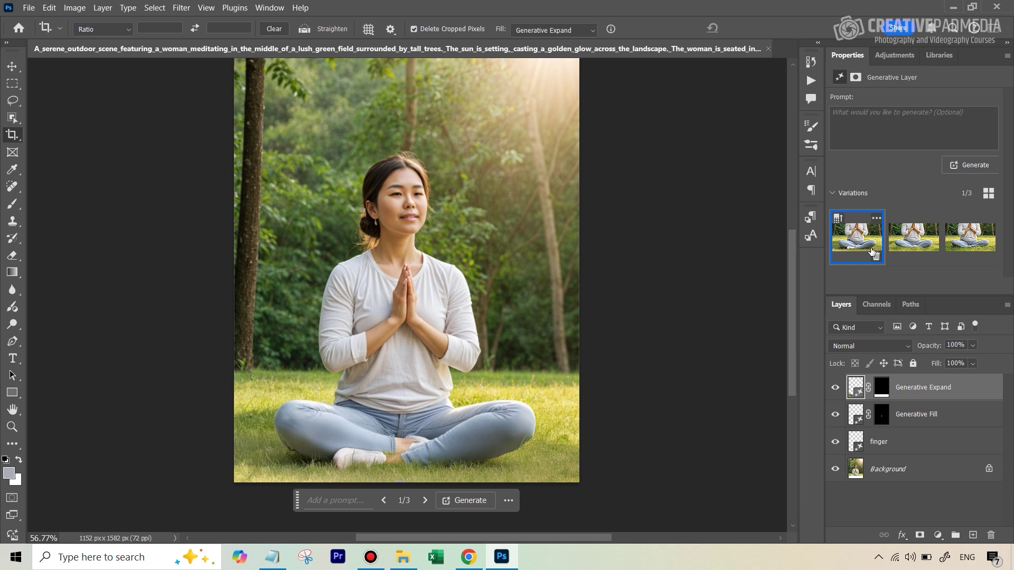
pyautogui.click(913, 239)
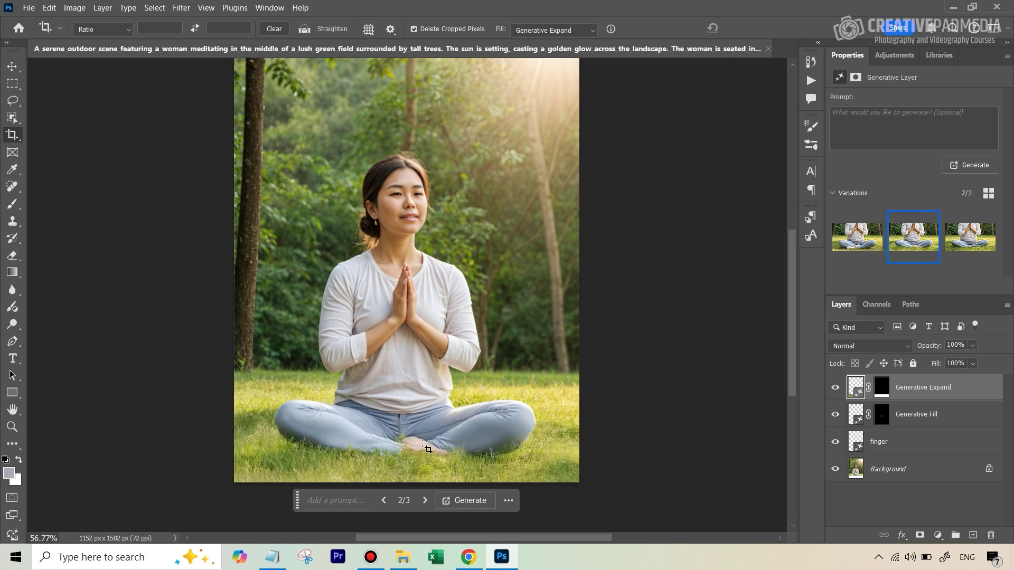
pyautogui.click(956, 238)
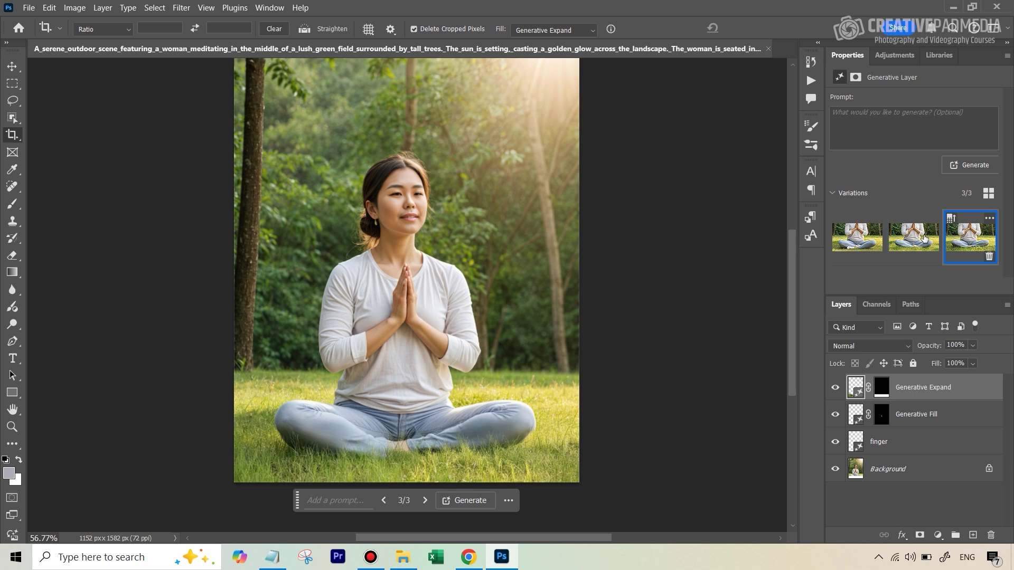
pyautogui.click(965, 165)
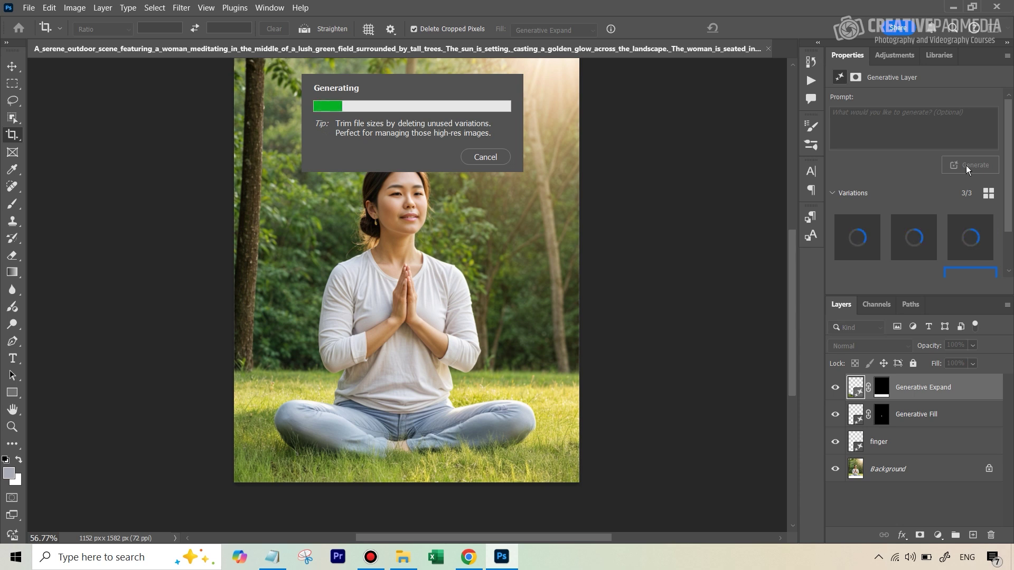
pyautogui.click(919, 232)
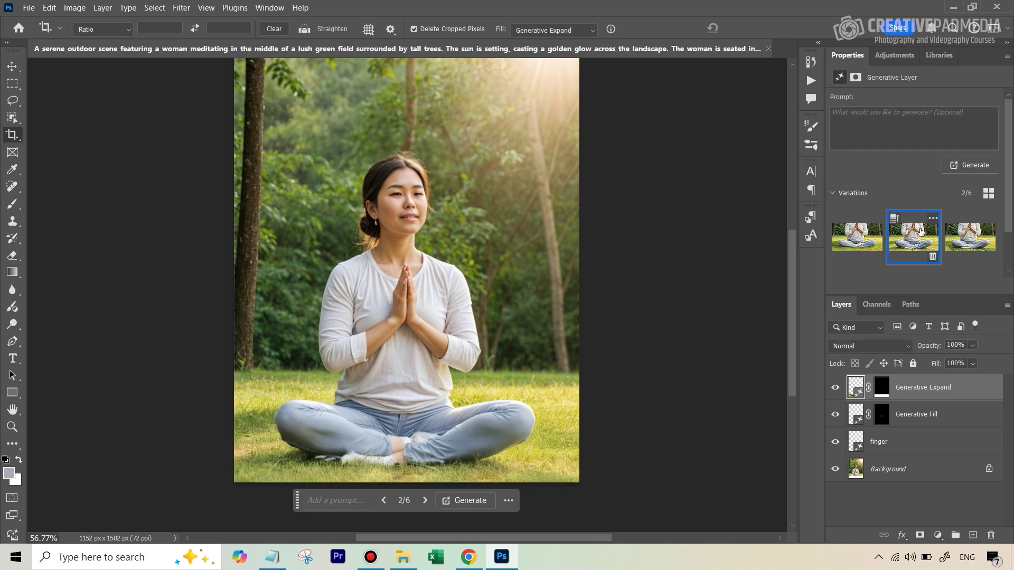
pyautogui.click(970, 238)
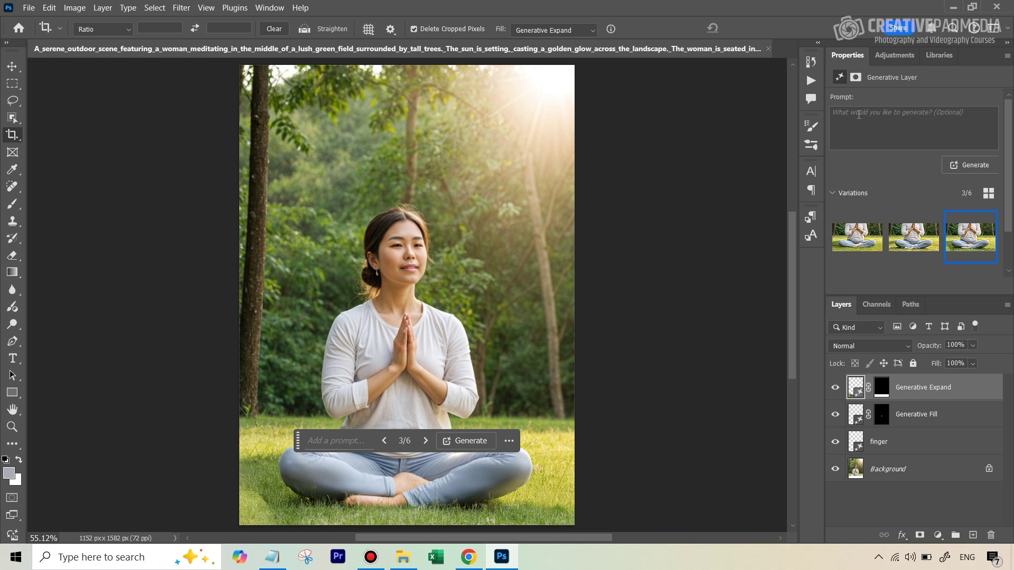
# - Regenerate the lower area with the prompt 'grass' and preview the variations, returning to the first
pyautogui.click(858, 115)
pyautogui.click(986, 163)
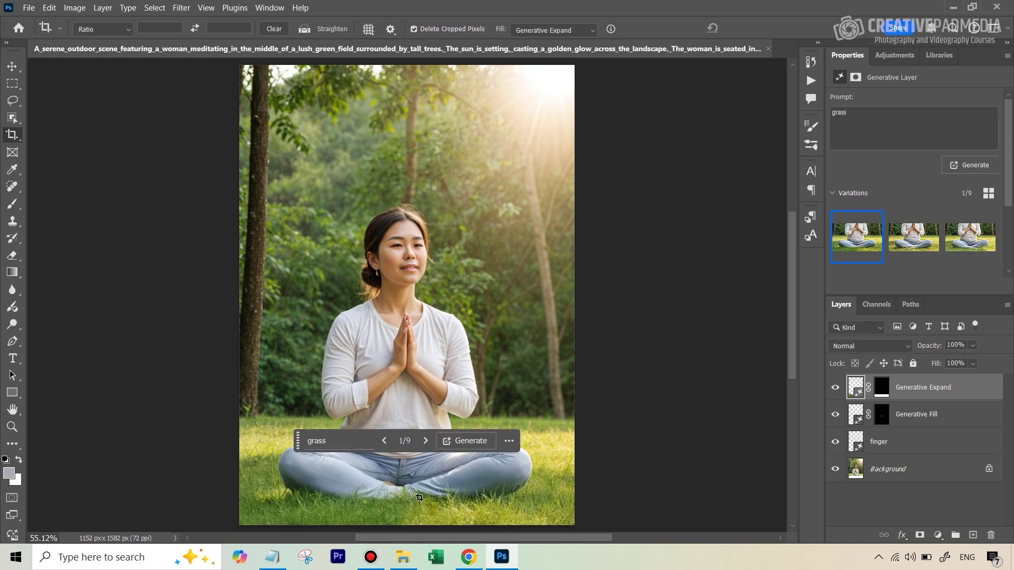
pyautogui.click(900, 236)
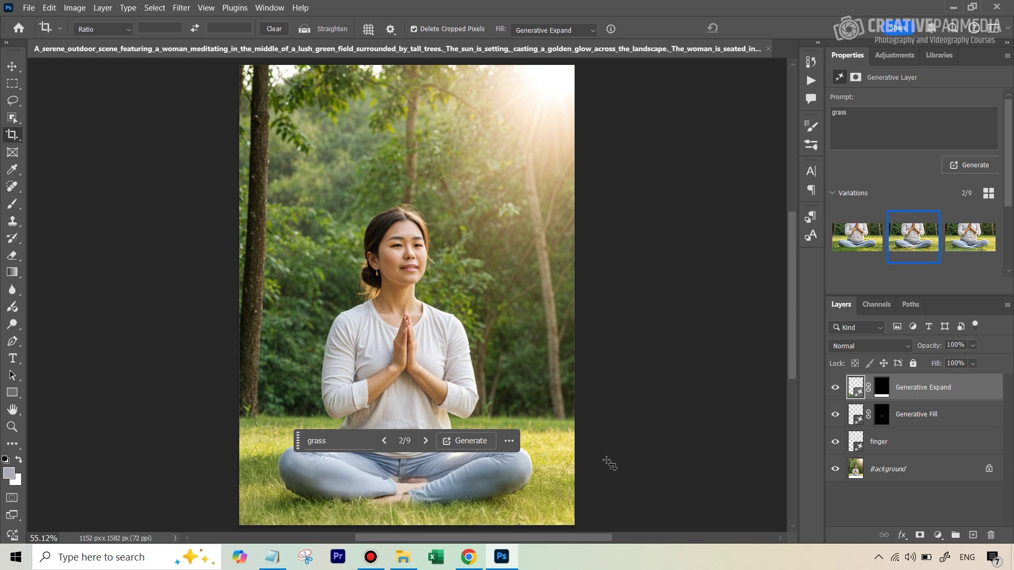
pyautogui.click(958, 233)
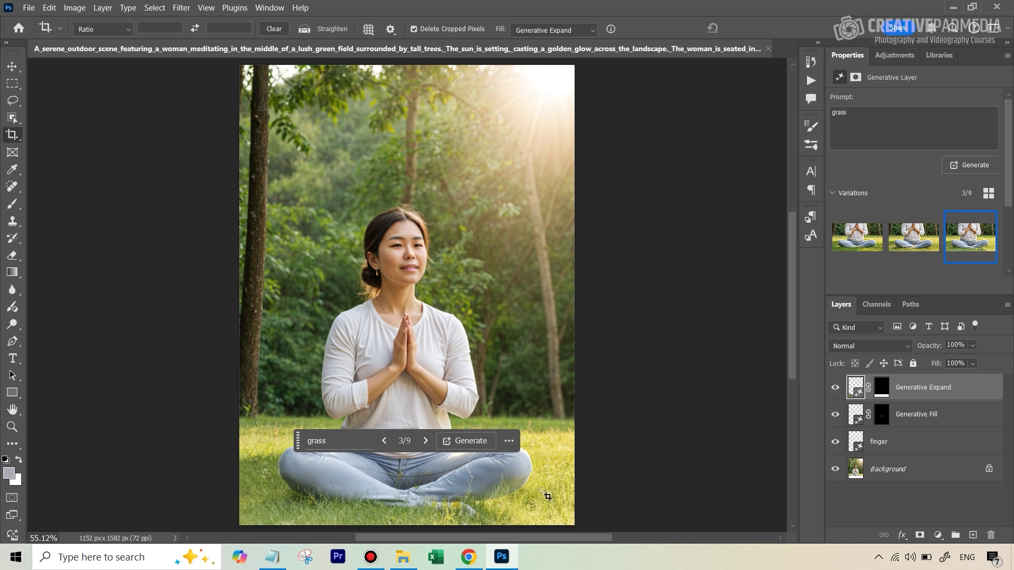
pyautogui.click(863, 239)
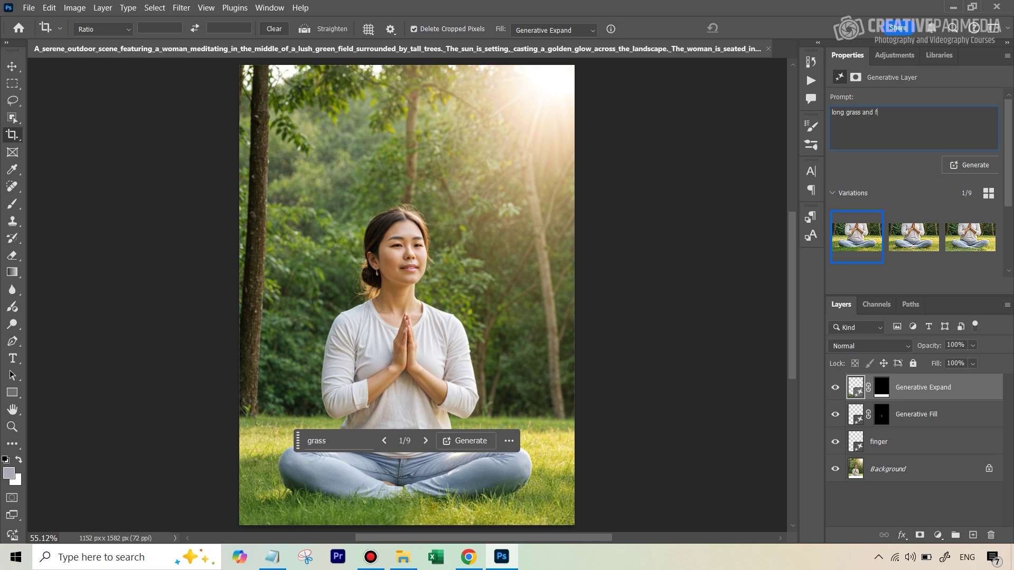
# - Generate 'long grass and flowers' variations and keep variation 2, plain grass without yellow flowers
pyautogui.click(963, 165)
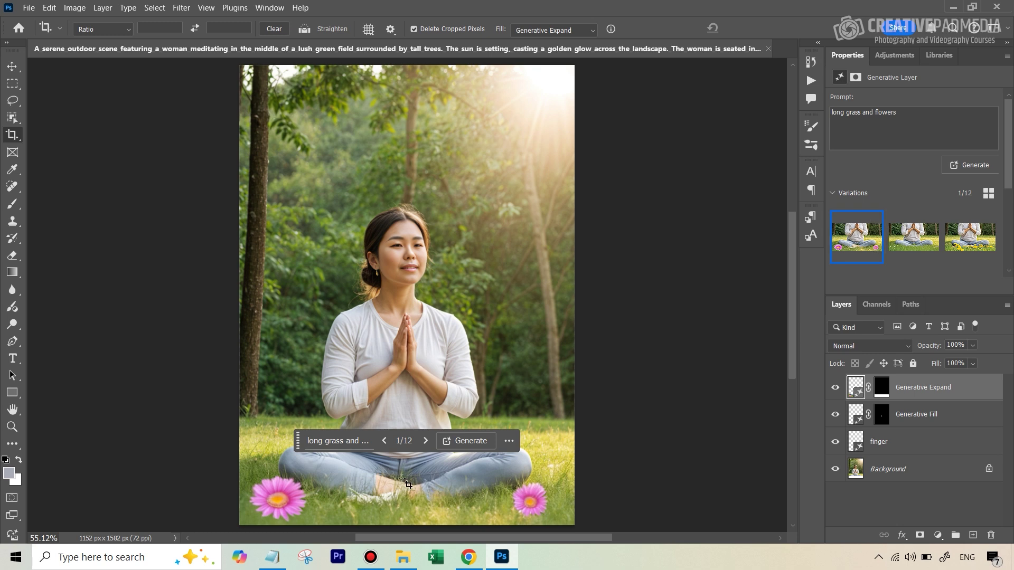
pyautogui.click(916, 246)
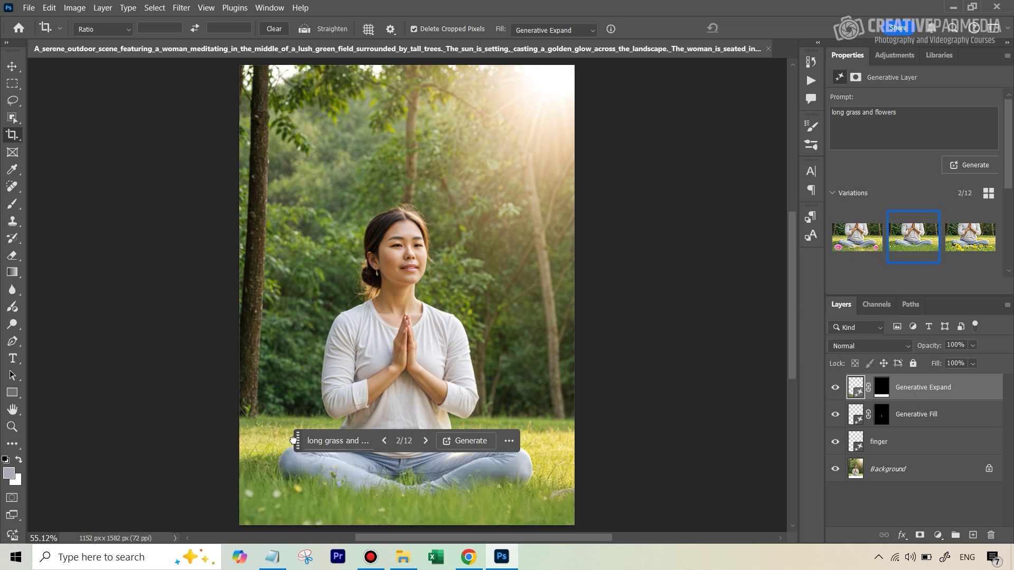
pyautogui.moveTo(298, 441); pyautogui.dragTo(584, 255)
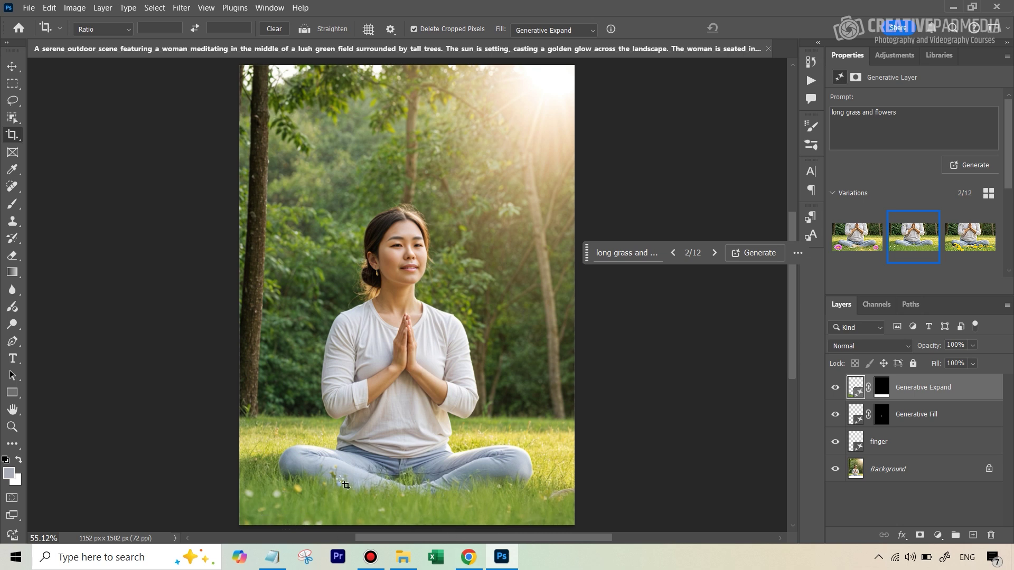
pyautogui.click(970, 238)
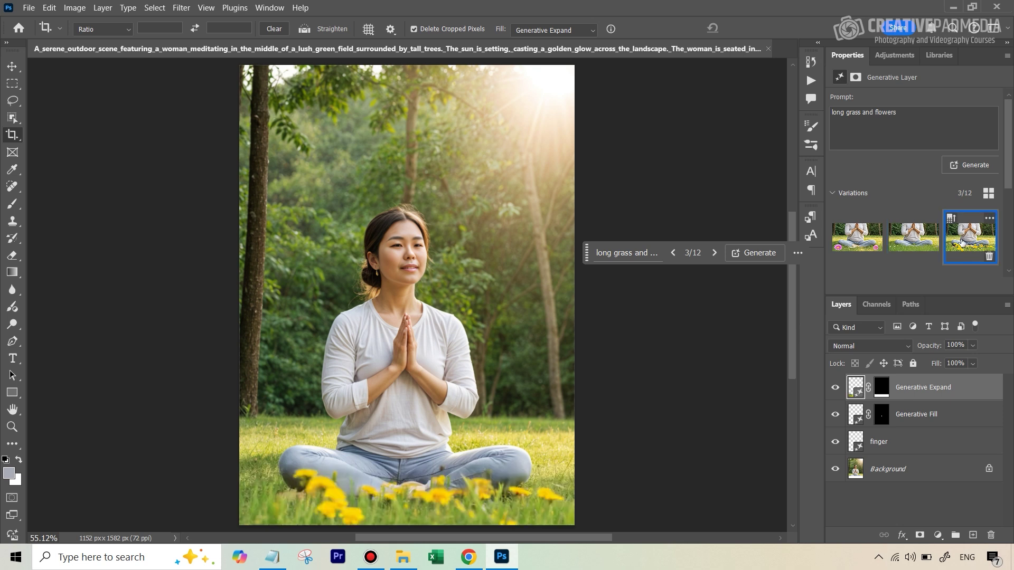
pyautogui.click(917, 238)
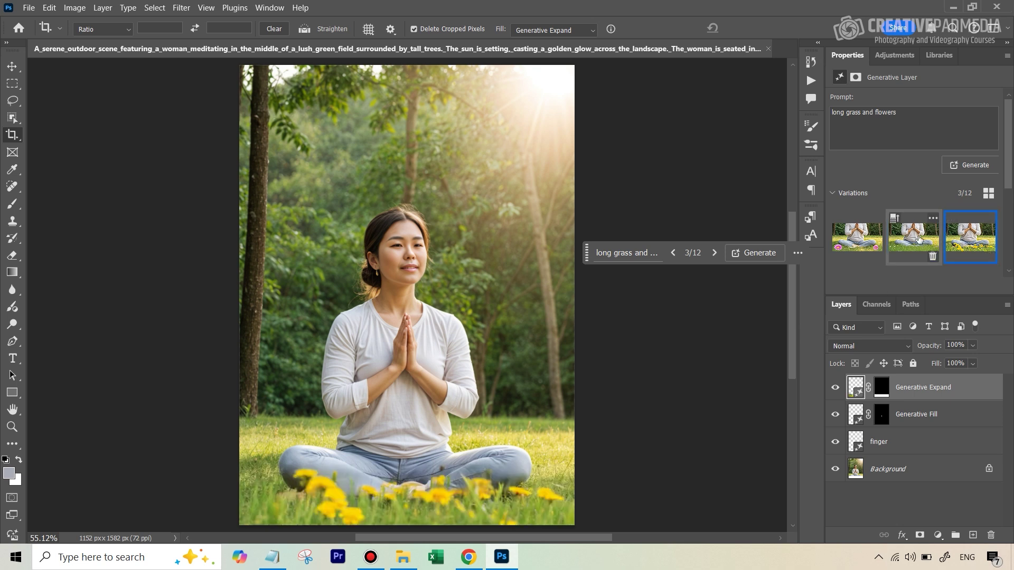
pyautogui.click(962, 230)
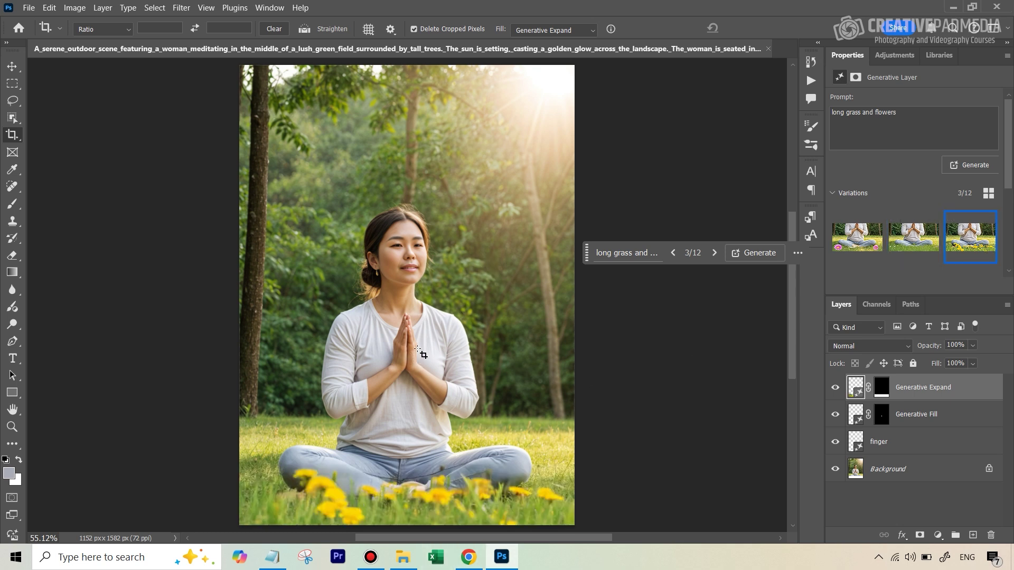
pyautogui.click(914, 237)
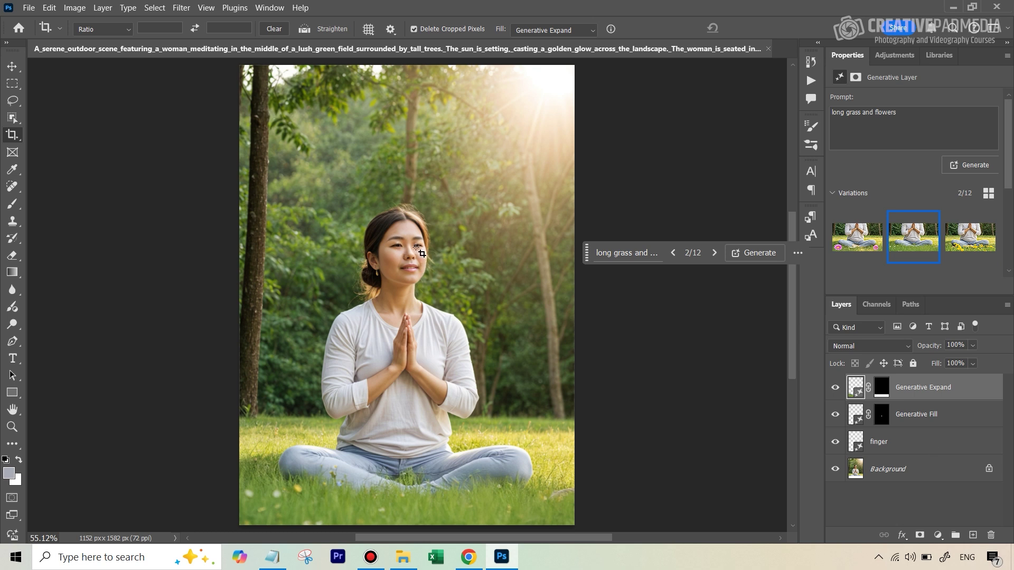
# - Merge all visible layers into a new Layer 1 and zoom in on the woman's face
pyautogui.click(974, 536)
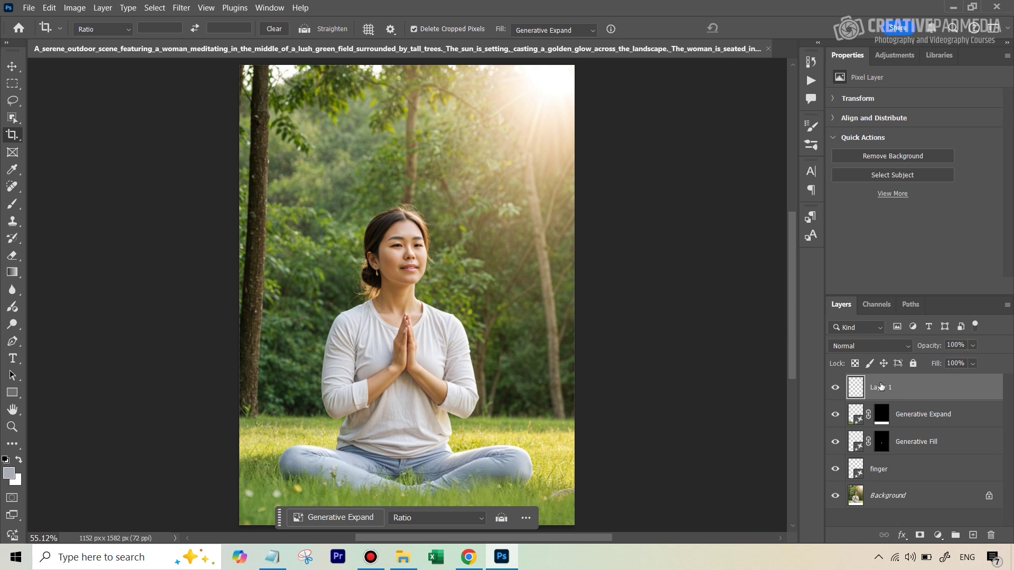
pyautogui.hotkey('ctrl', 'shift', 'alt', 'e')
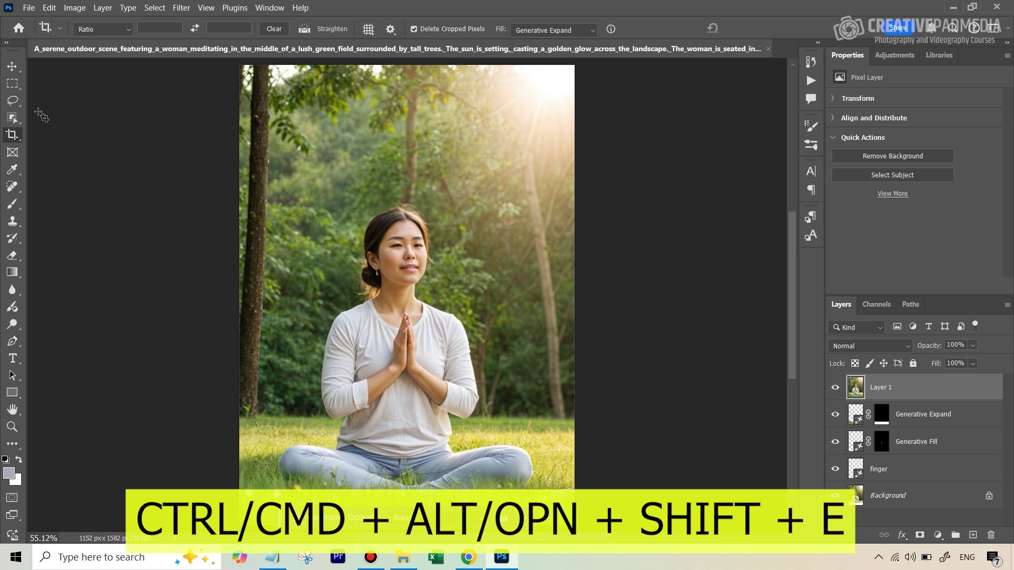
pyautogui.click(12, 100)
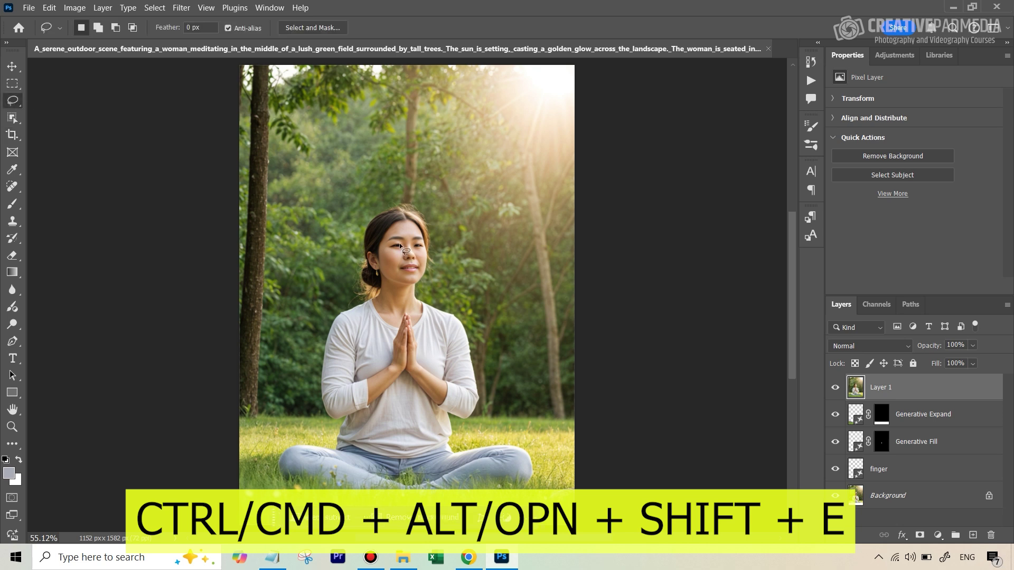
pyautogui.press('z')
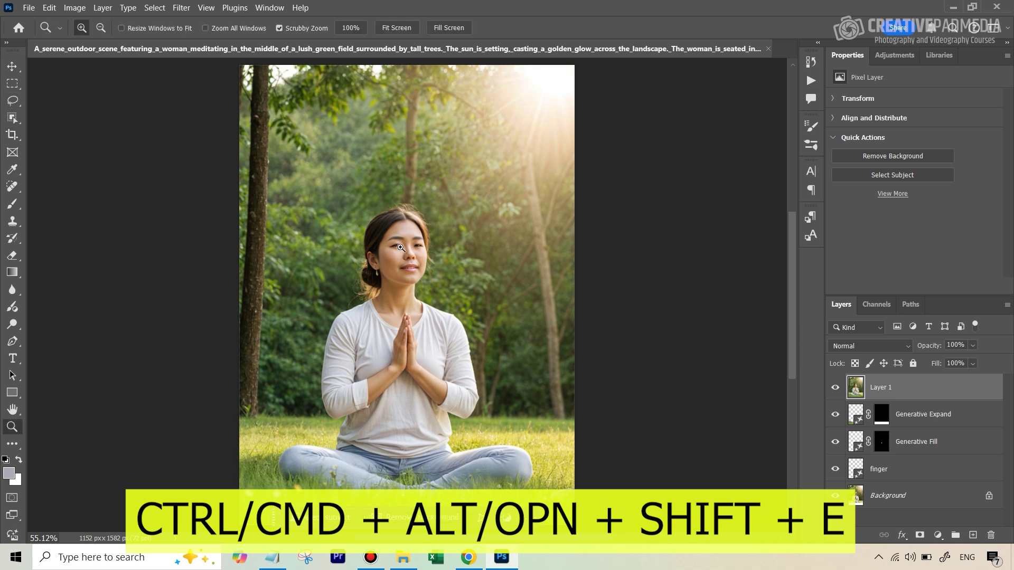
pyautogui.moveTo(399, 249); pyautogui.dragTo(443, 248)
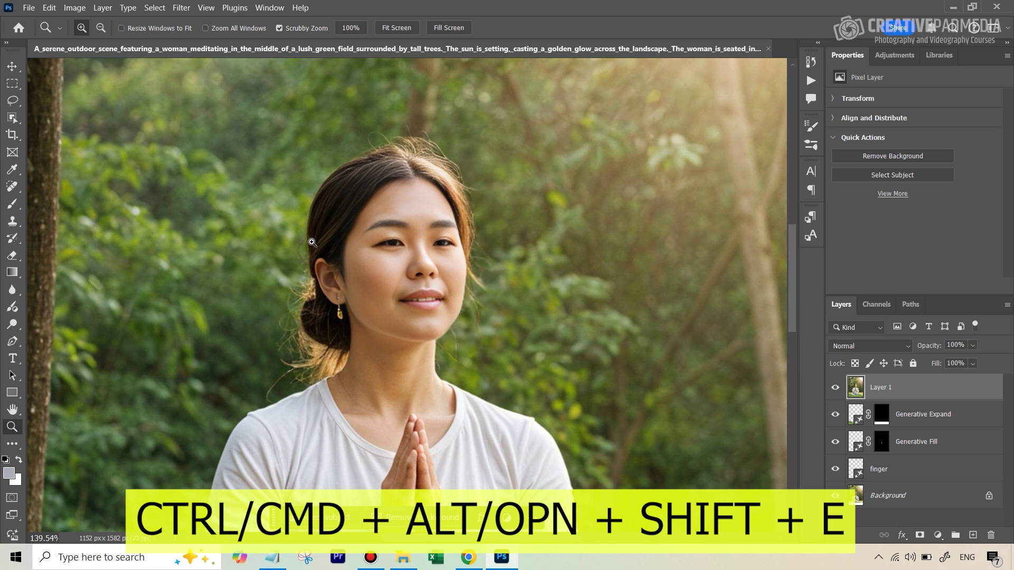
# - Lasso both eyes and enter 'closed eyes' as the Generative Fill prompt
pyautogui.click(13, 100)
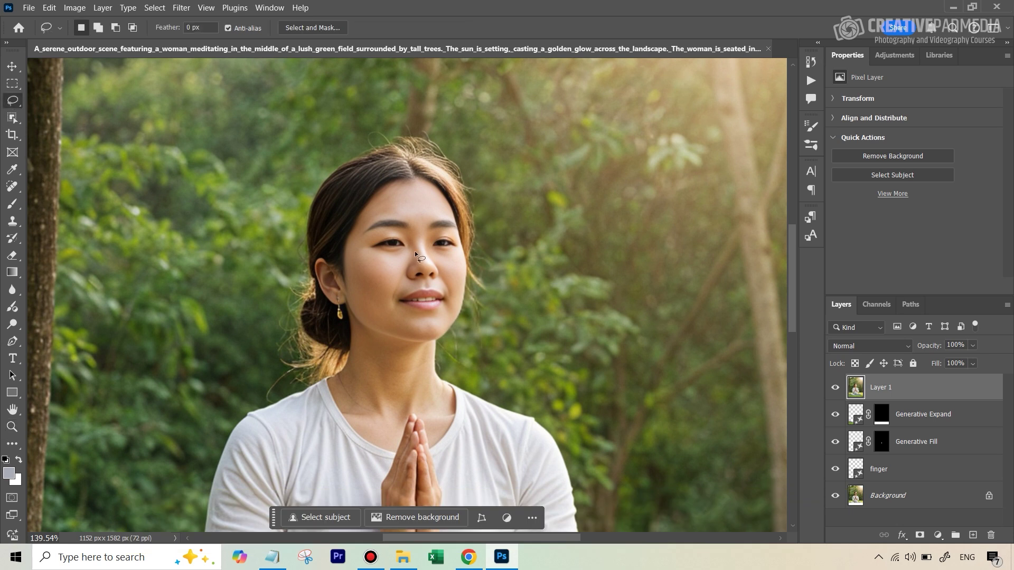
pyautogui.moveTo(399, 240)
pyautogui.mouseDown()
pyautogui.moveTo(386, 233)
pyautogui.moveTo(400, 236)
pyautogui.mouseUp()
pyautogui.moveTo(430, 239); pyautogui.dragTo(432, 238)
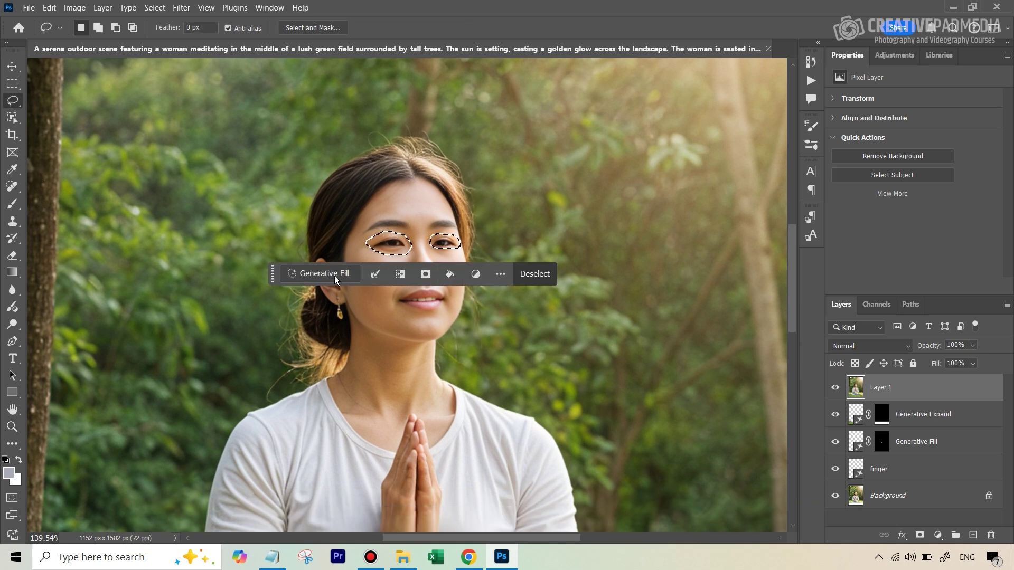
pyautogui.click(334, 274)
pyautogui.write('closed eyes')
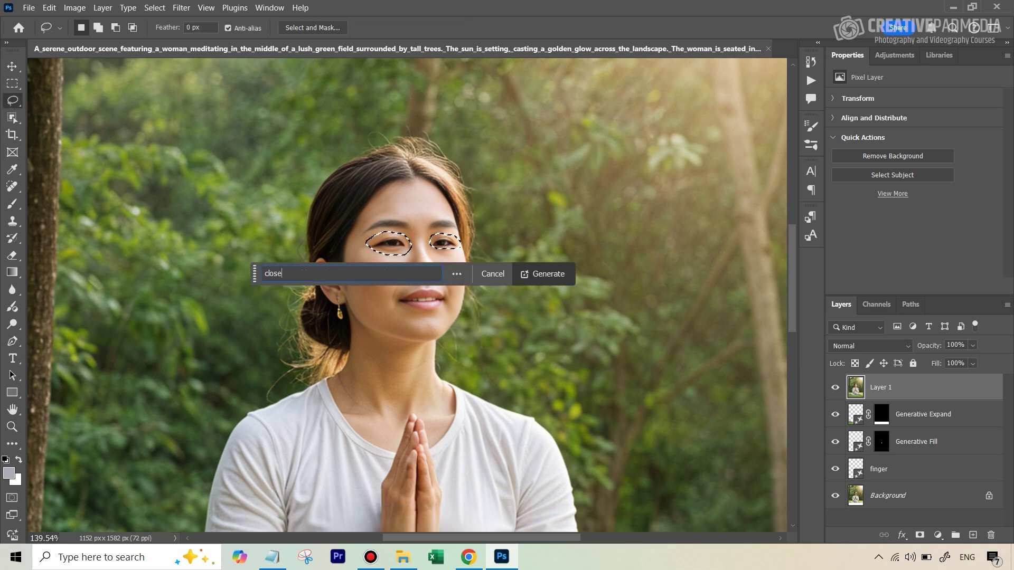
# - Generate closed eyes, compare the three variations at full view, and settle on the third
pyautogui.click(543, 274)
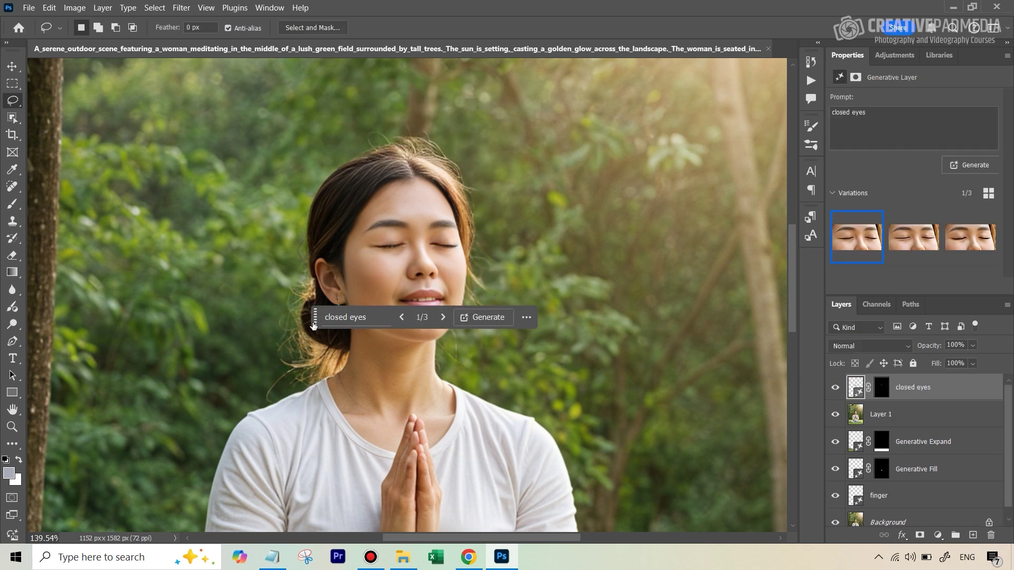
pyautogui.moveTo(315, 317); pyautogui.dragTo(561, 392)
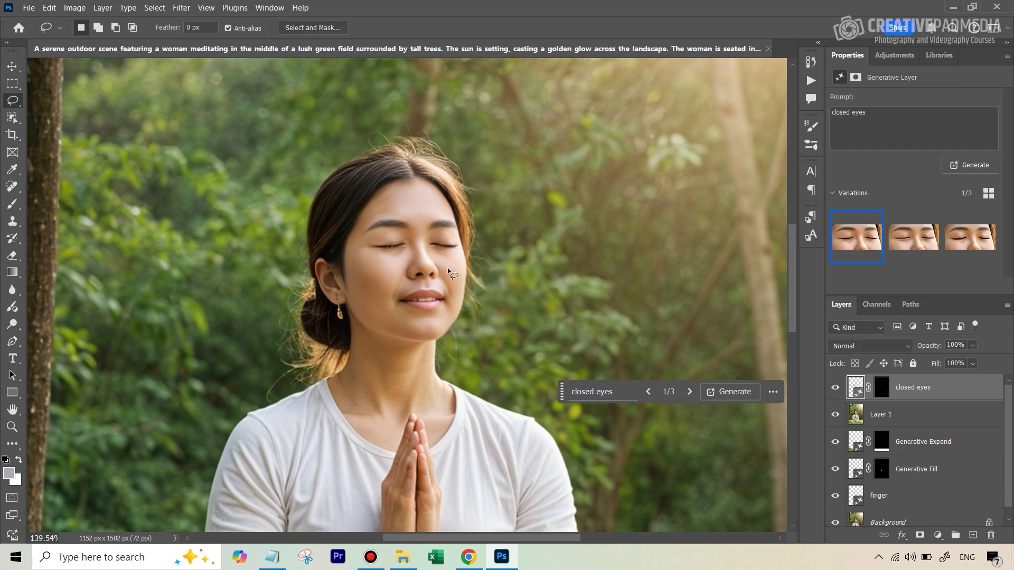
pyautogui.click(915, 248)
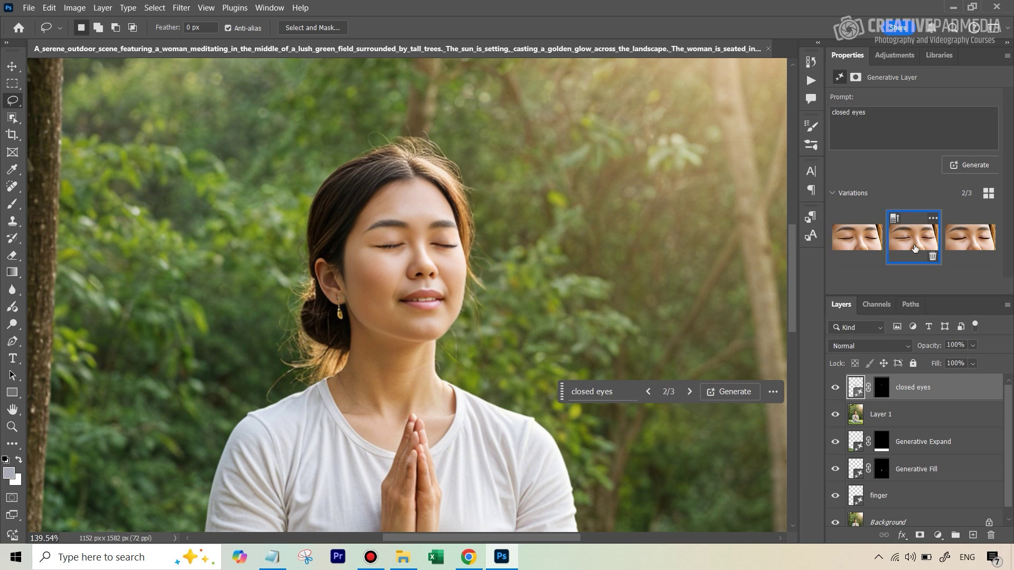
pyautogui.click(965, 243)
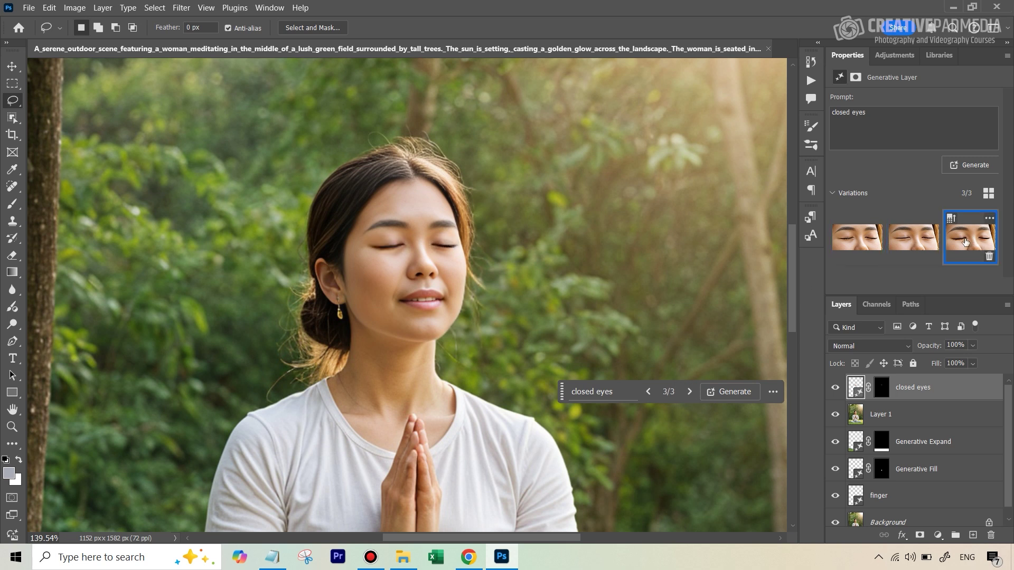
pyautogui.hotkey('ctrl', '0')
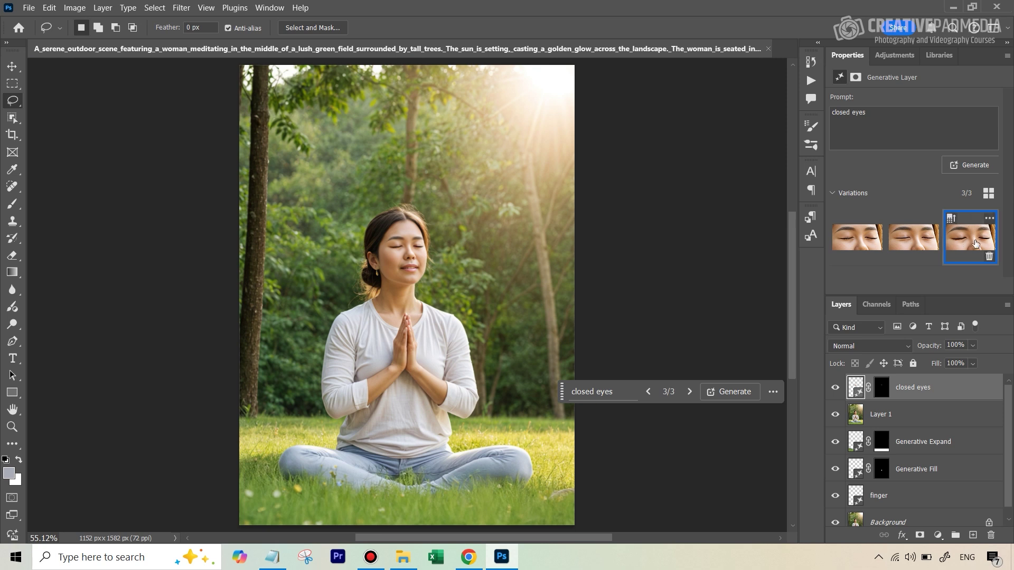
pyautogui.click(844, 244)
pyautogui.click(970, 240)
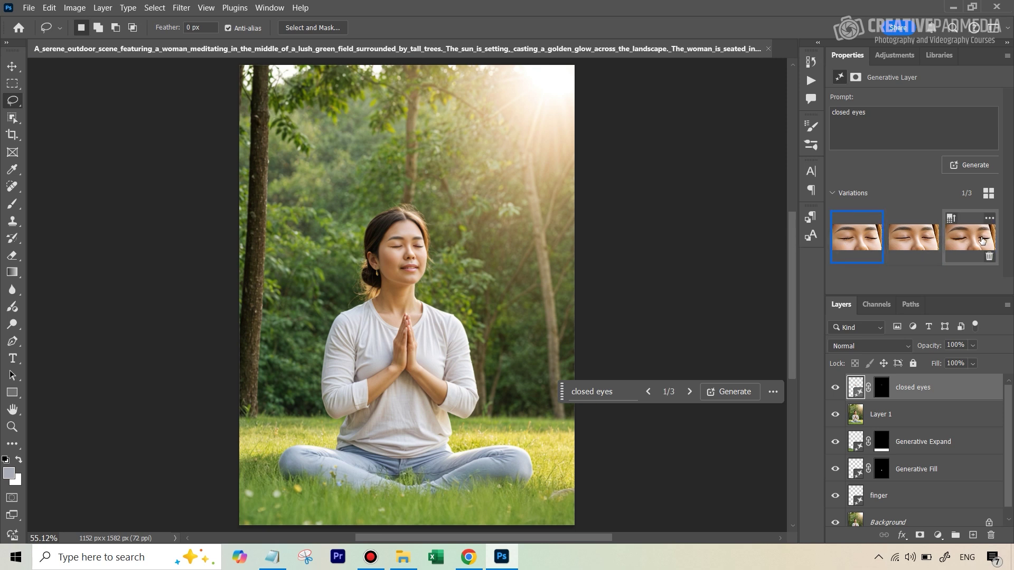